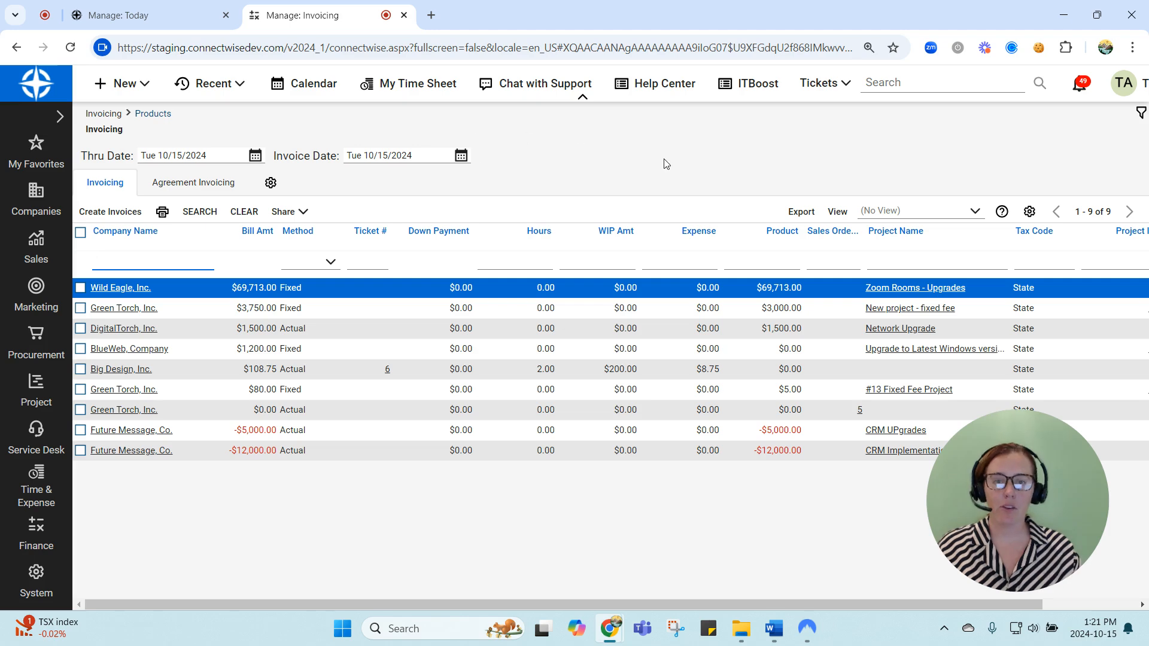
# Search the Finance invoicing list without filters and view the products ready for billing under Wild Eagle, Inc
pyautogui.click(47, 538)
pyautogui.click(131, 201)
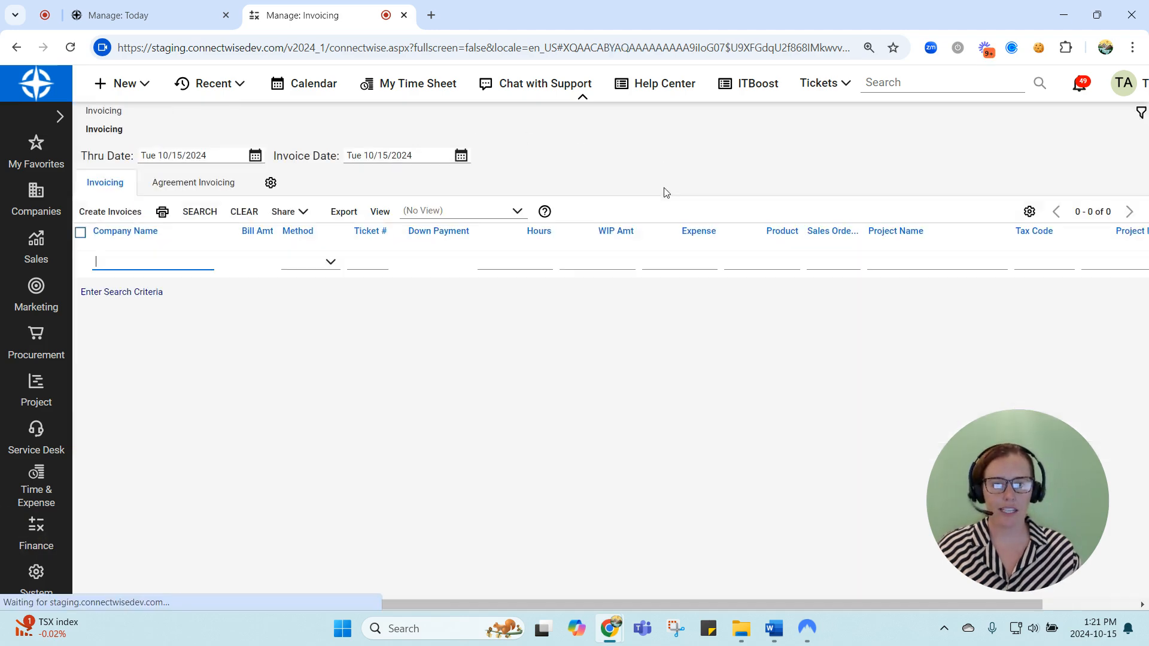
pyautogui.click(200, 211)
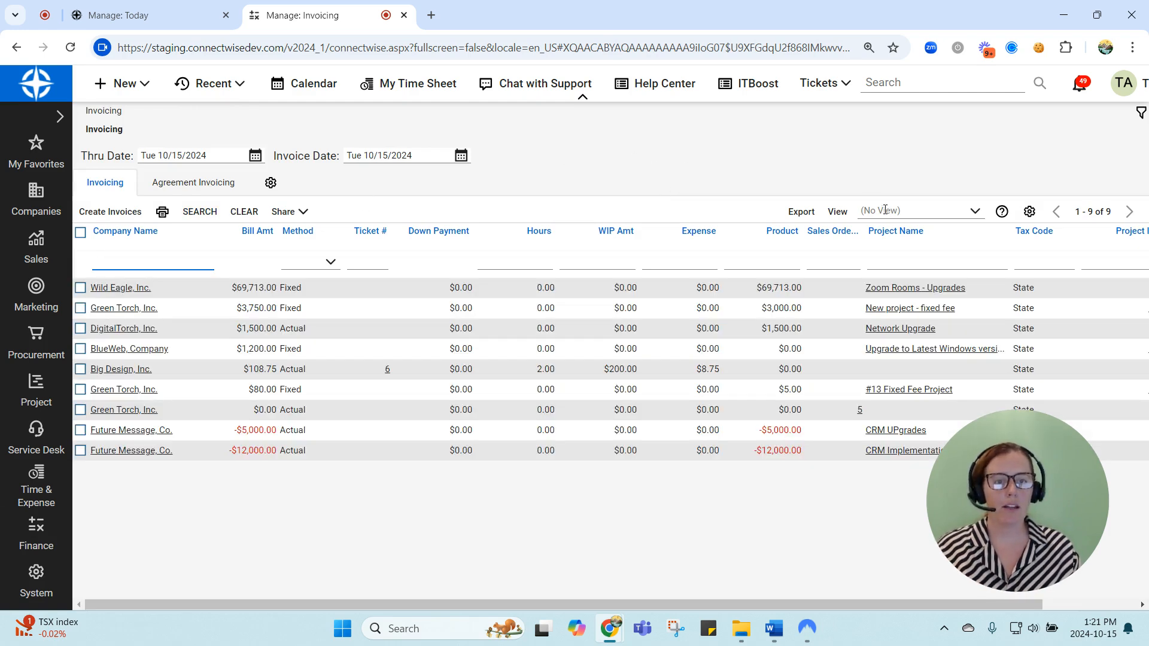
pyautogui.click(123, 288)
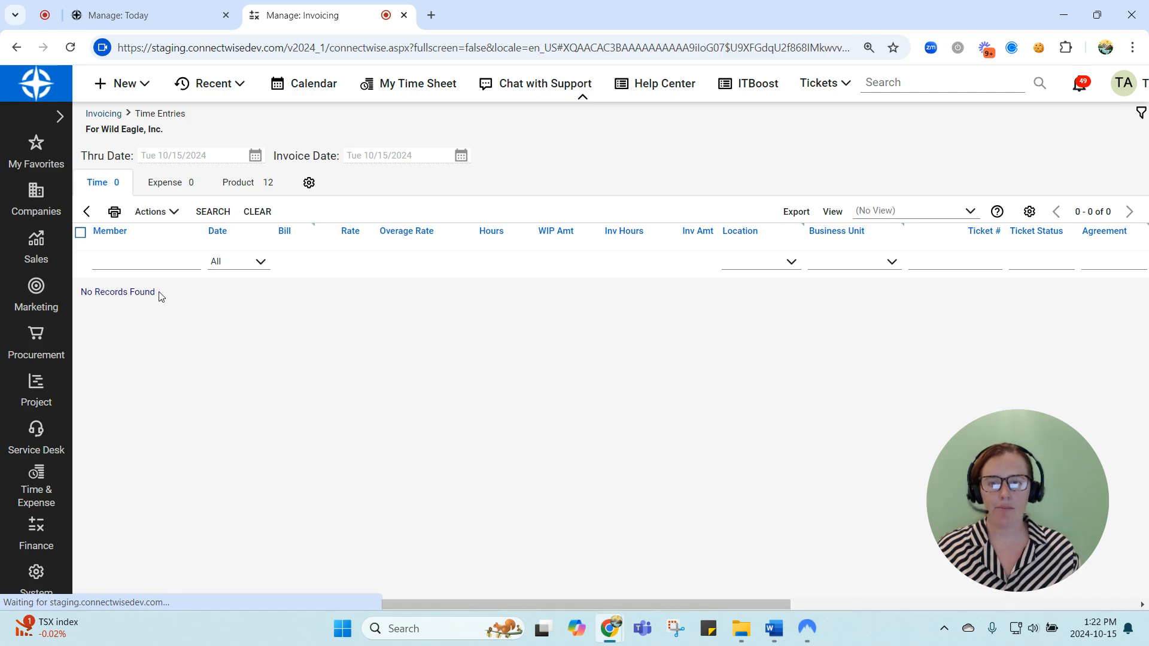
pyautogui.click(252, 191)
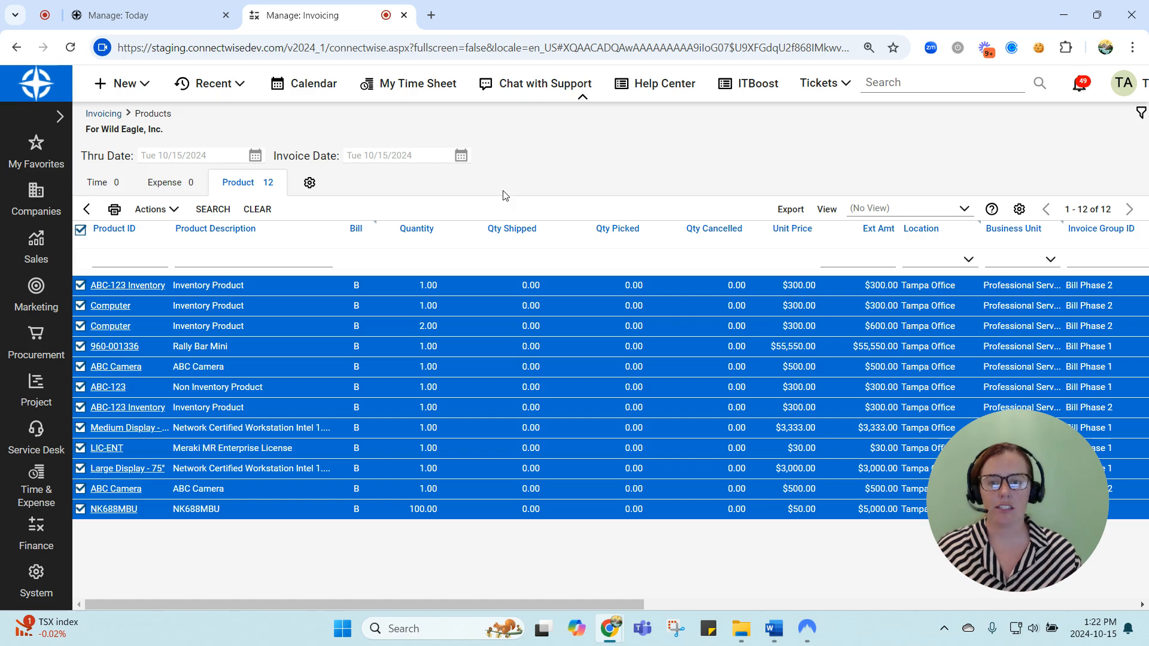
# Return to the invoicing list and open the product list of the Zoom Rooms - Upgrades project
pyautogui.click(87, 209)
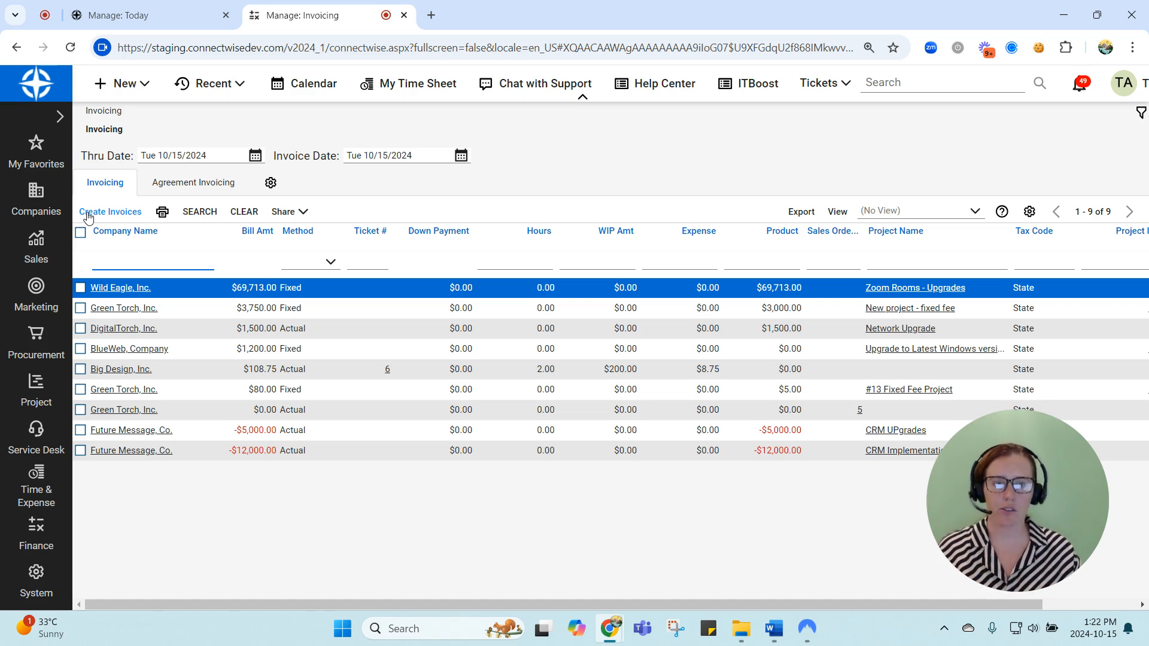
pyautogui.click(920, 294)
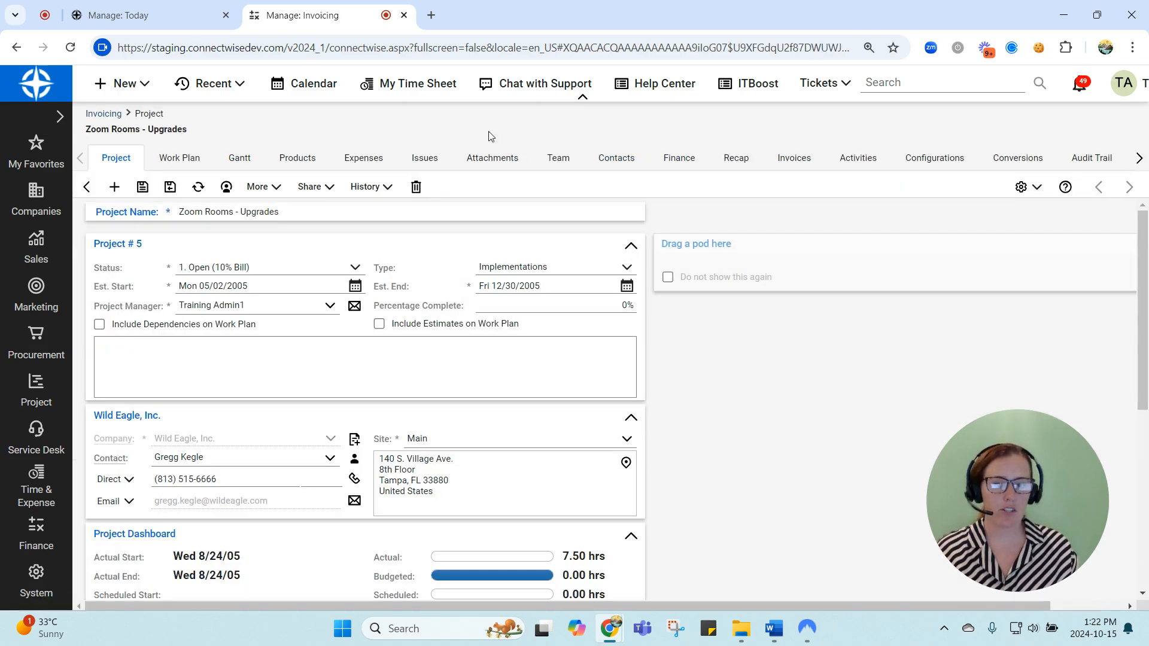
pyautogui.click(292, 160)
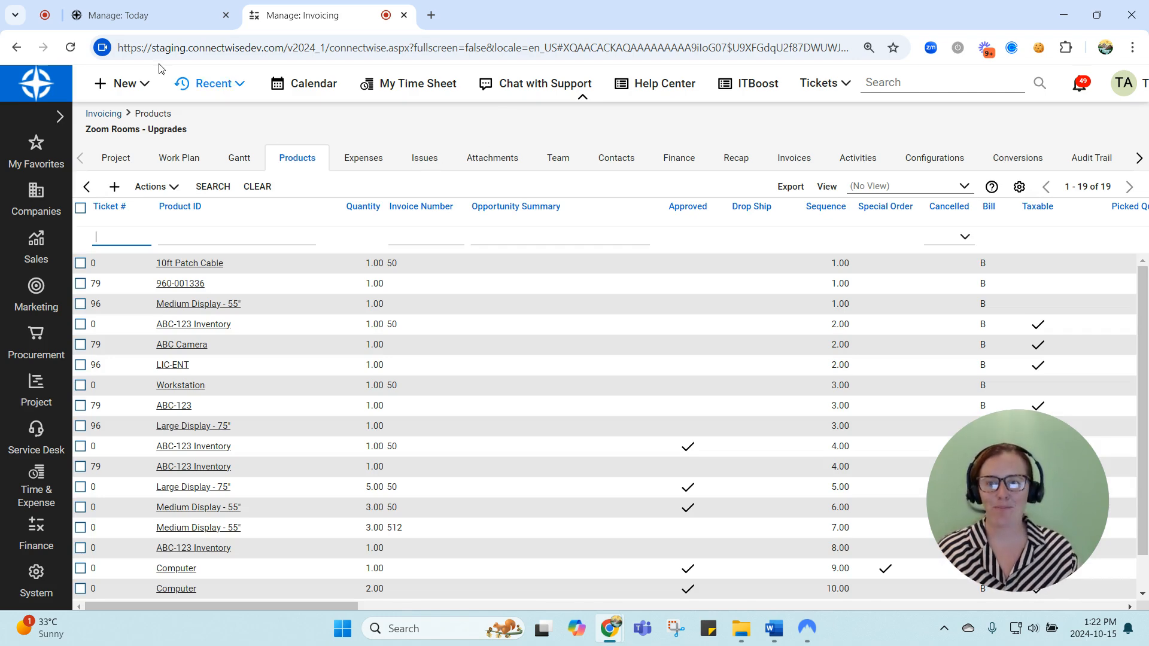
# Switch to the separate Today page and open the Invoice Group list of the Procurement product catalog
pyautogui.click(119, 17)
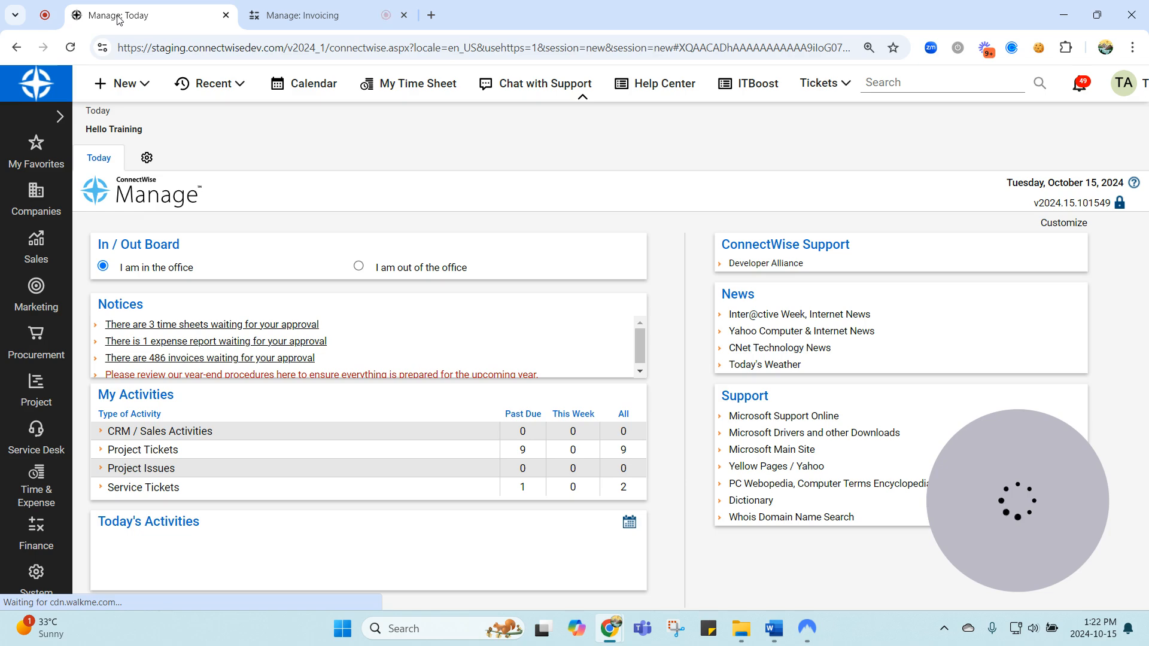
pyautogui.click(42, 340)
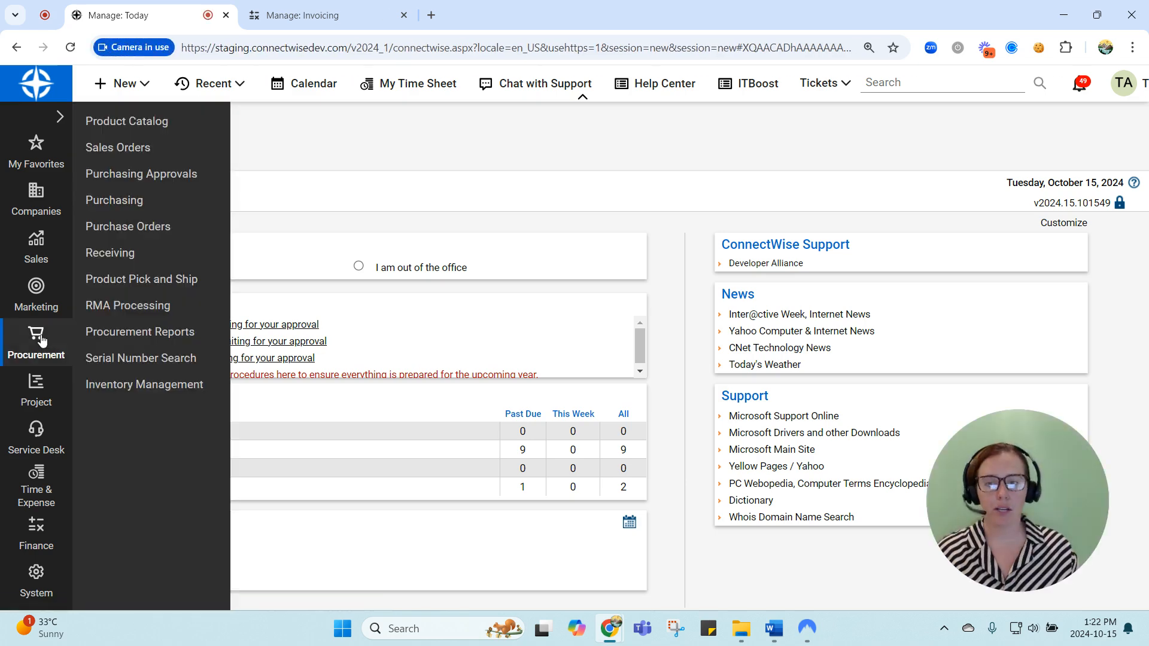
pyautogui.click(161, 124)
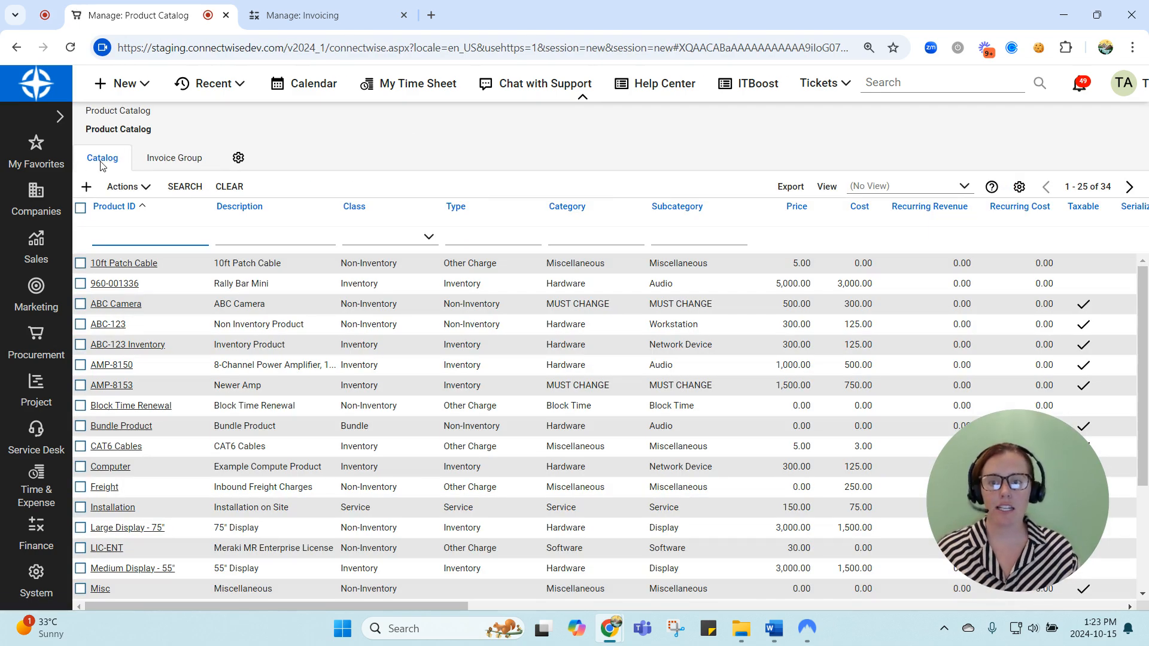
pyautogui.click(182, 166)
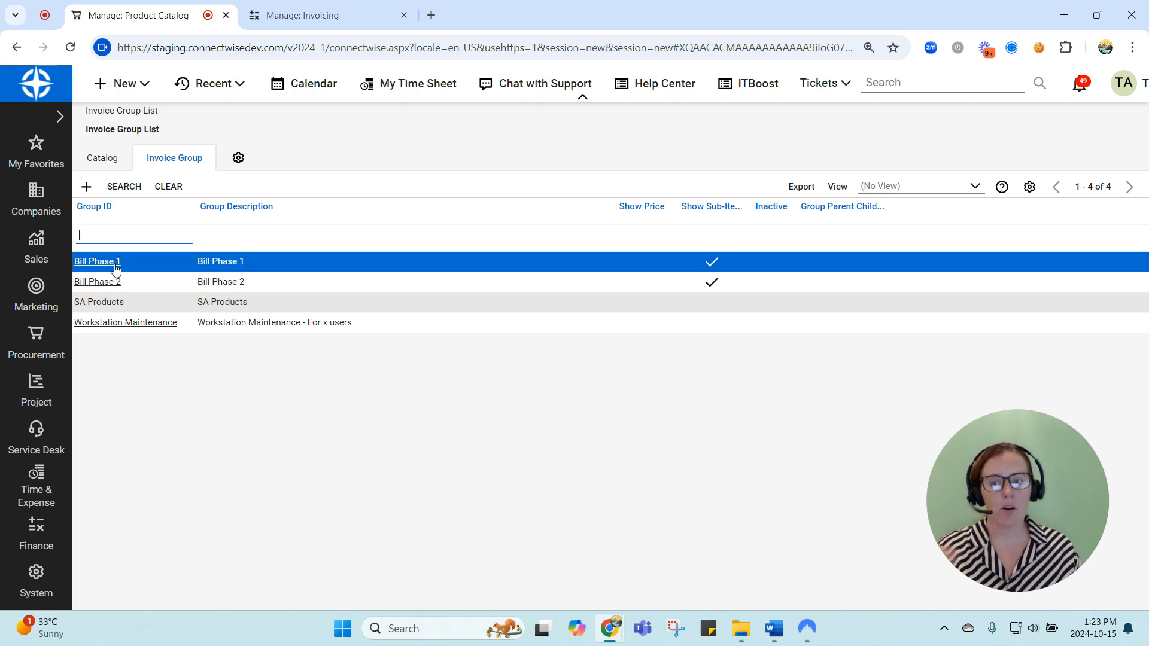
# Start a new invoice group with Bill Phase 3 as both its group ID and group description
pyautogui.click(86, 186)
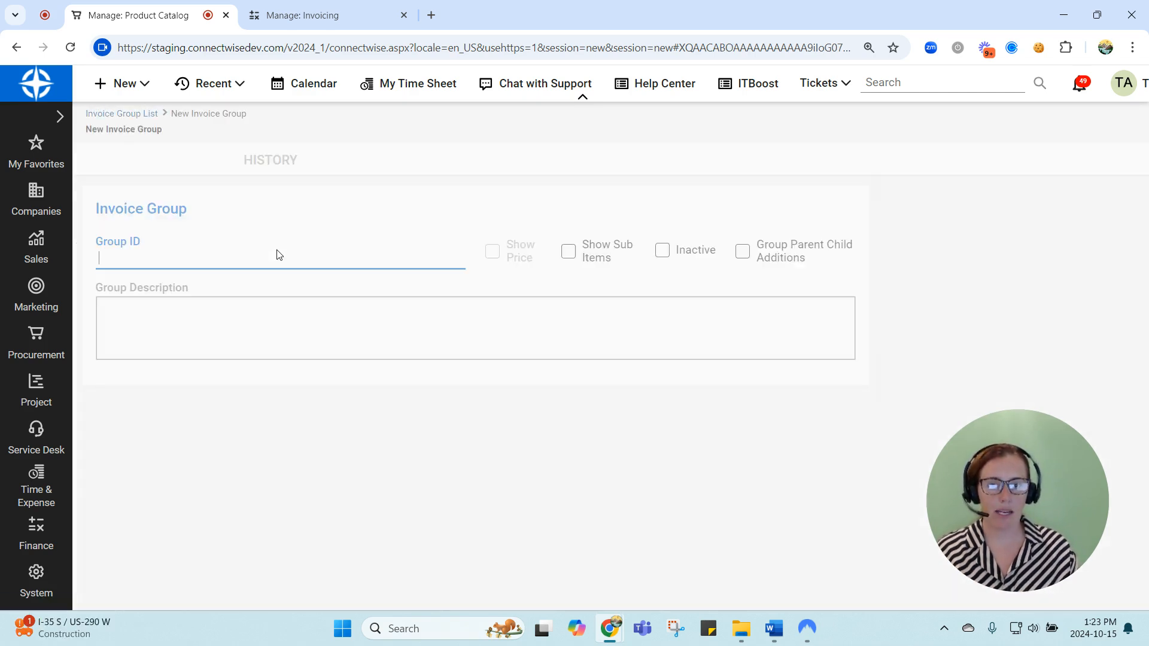
pyautogui.write('Bill P')
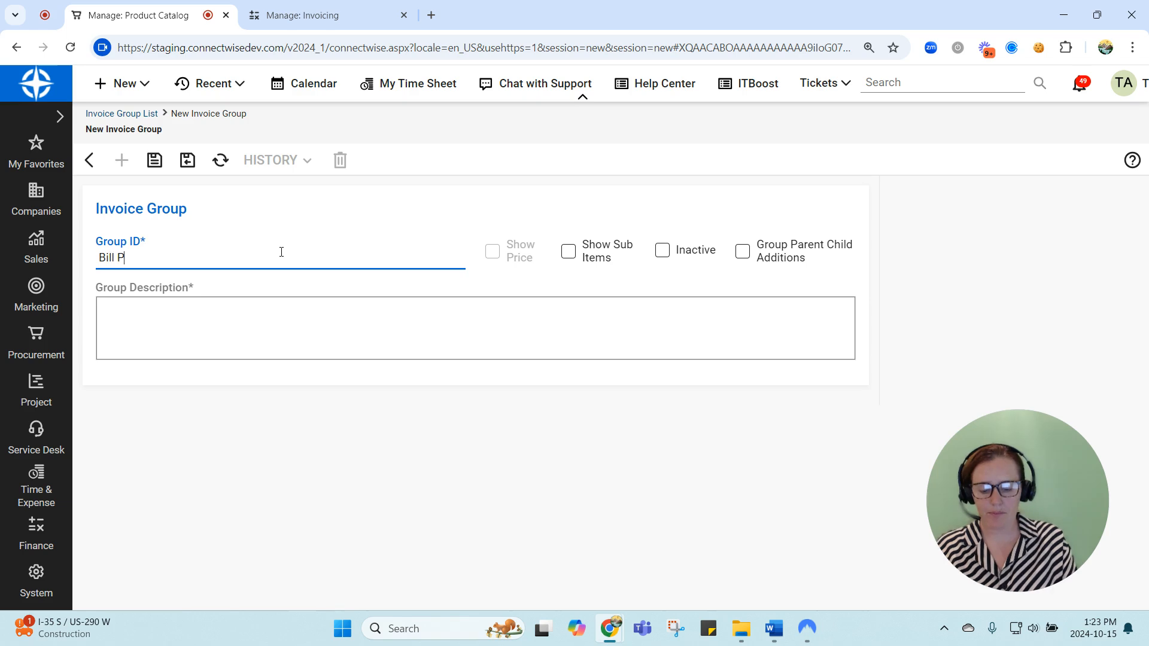
pyautogui.write('hase 3')
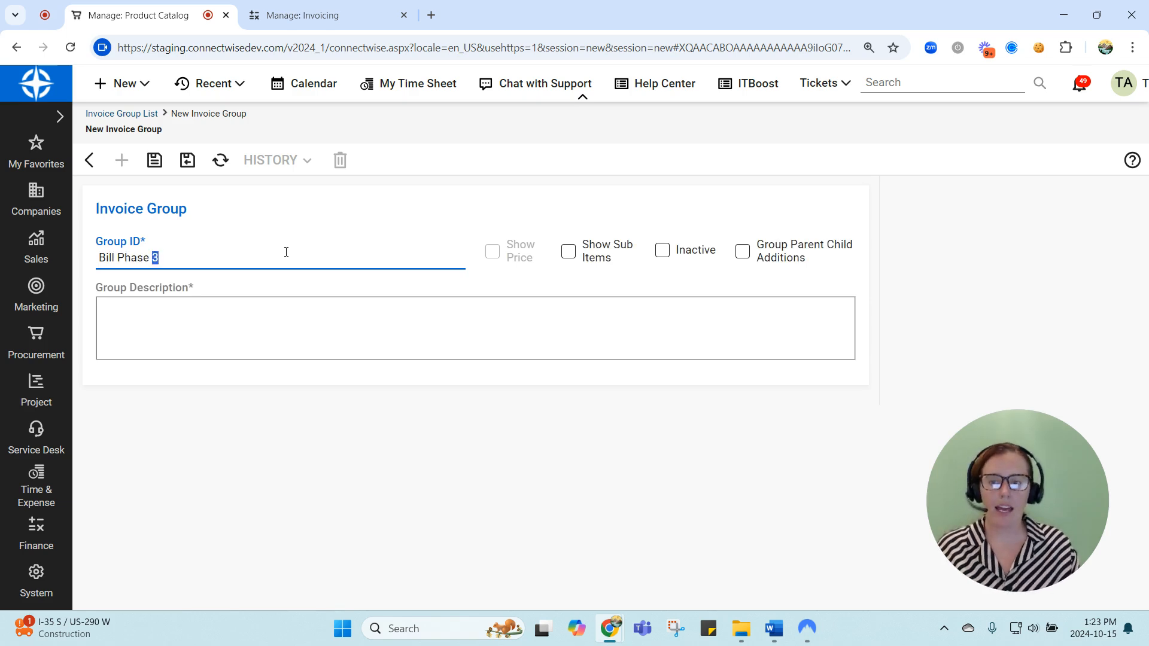
pyautogui.hotkey('ctrl', 'a')
pyautogui.hotkey('ctrl', 'c')
pyautogui.click(285, 331)
pyautogui.hotkey('ctrl', 'v')
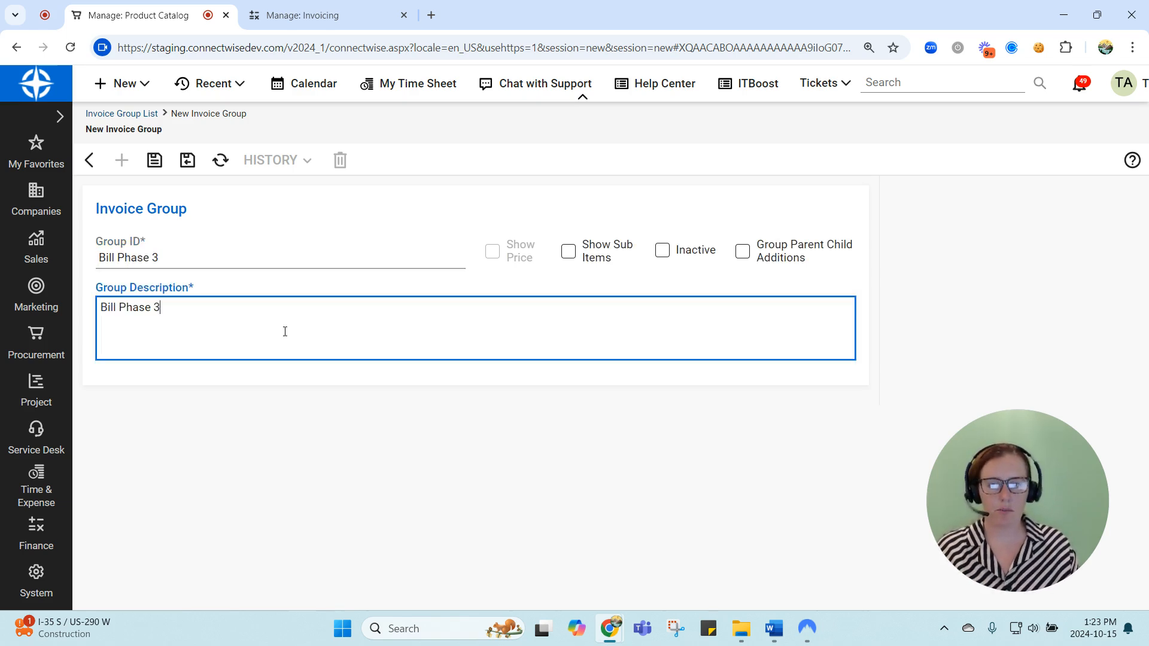
# Enable Show Sub Items with Show Price left off for the invoice group, and save and close it
pyautogui.click(569, 254)
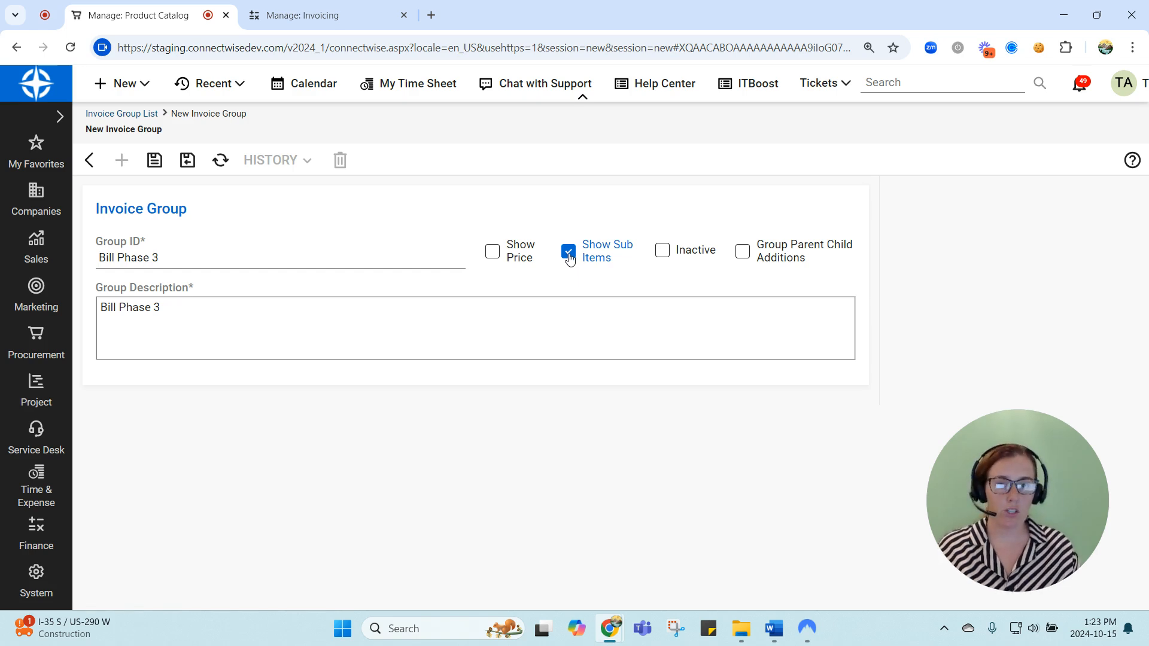
pyautogui.click(493, 256)
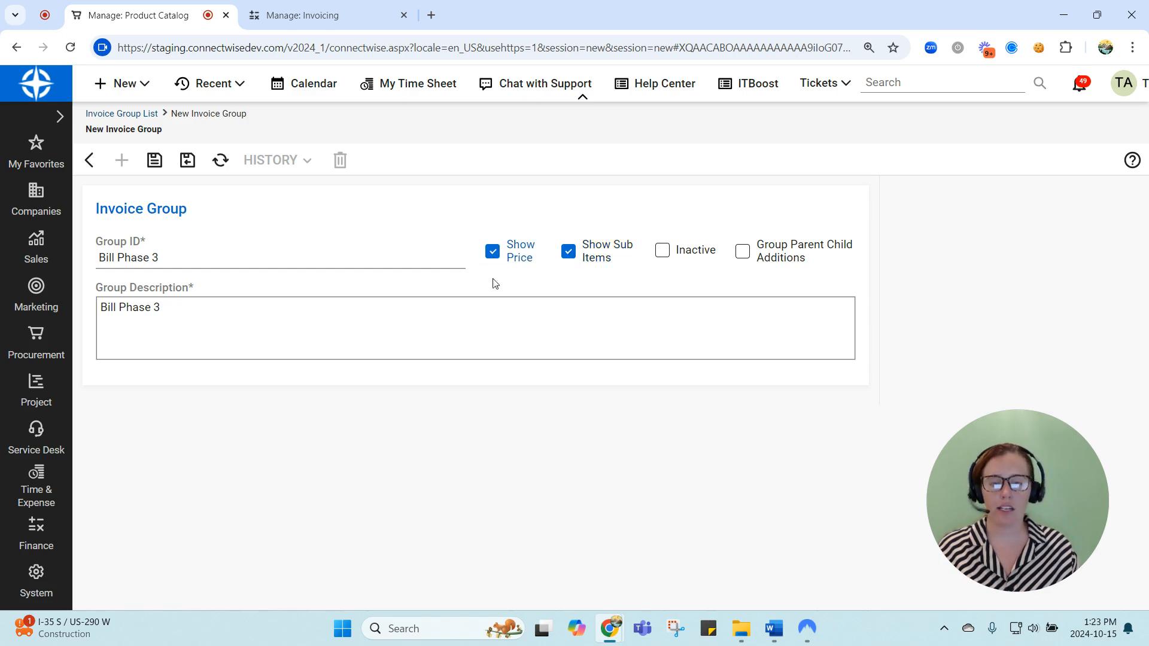
pyautogui.click(494, 253)
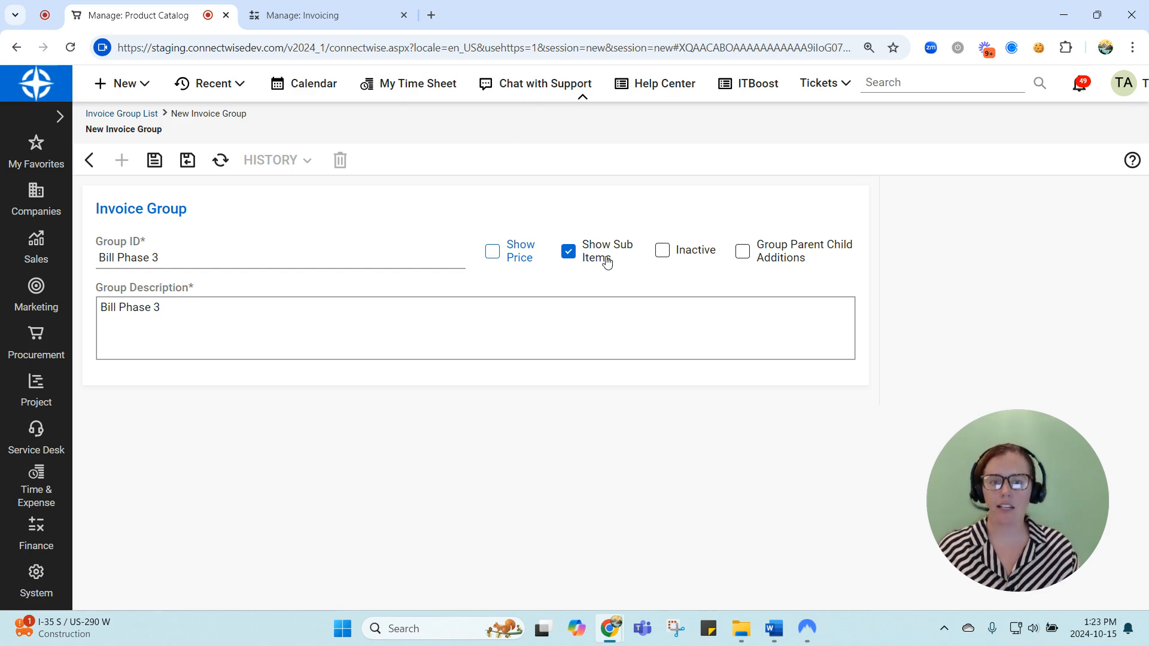
pyautogui.click(190, 171)
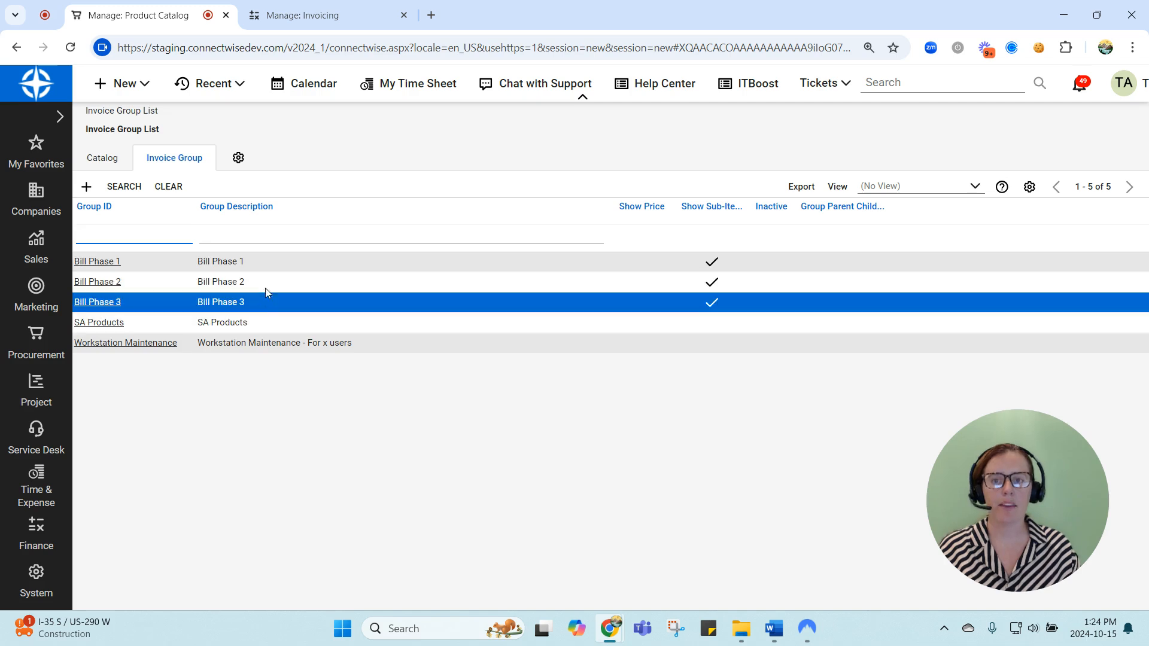
# Back in the Zoom Rooms - Upgrades products, add the first ten, 10ft Patch Cable through the second ABC-123 Inventory, to invoice group Bill Phase 1
pyautogui.click(327, 16)
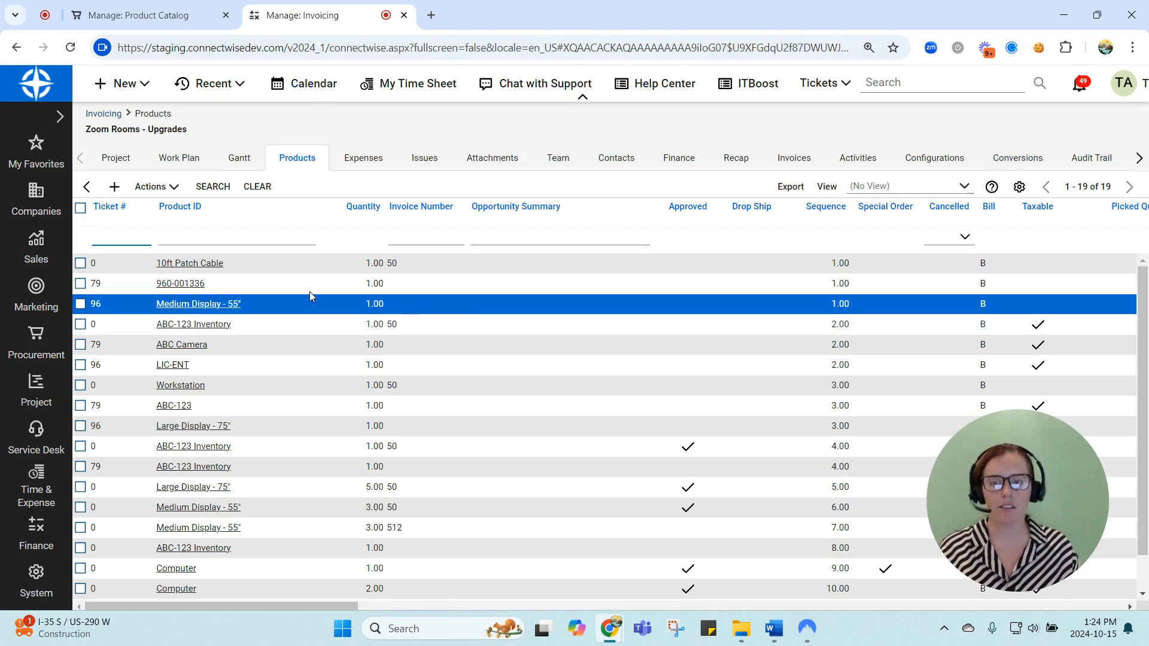
pyautogui.click(80, 264)
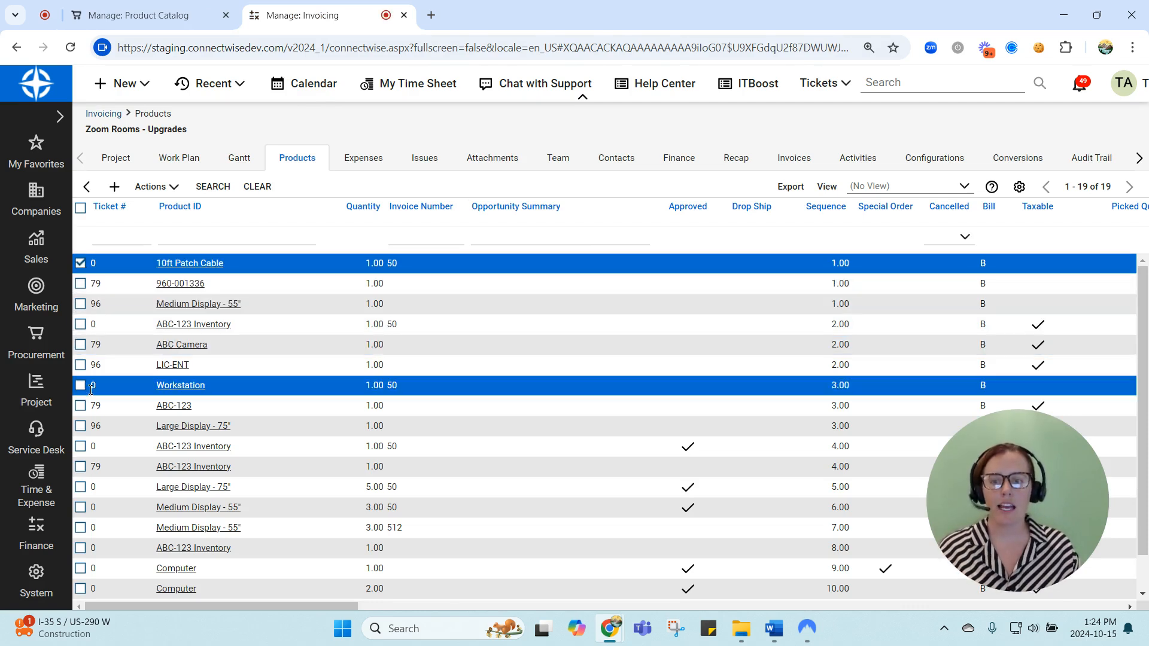
pyautogui.keyDown('shift'); pyautogui.click(81, 447); pyautogui.keyUp('shift')
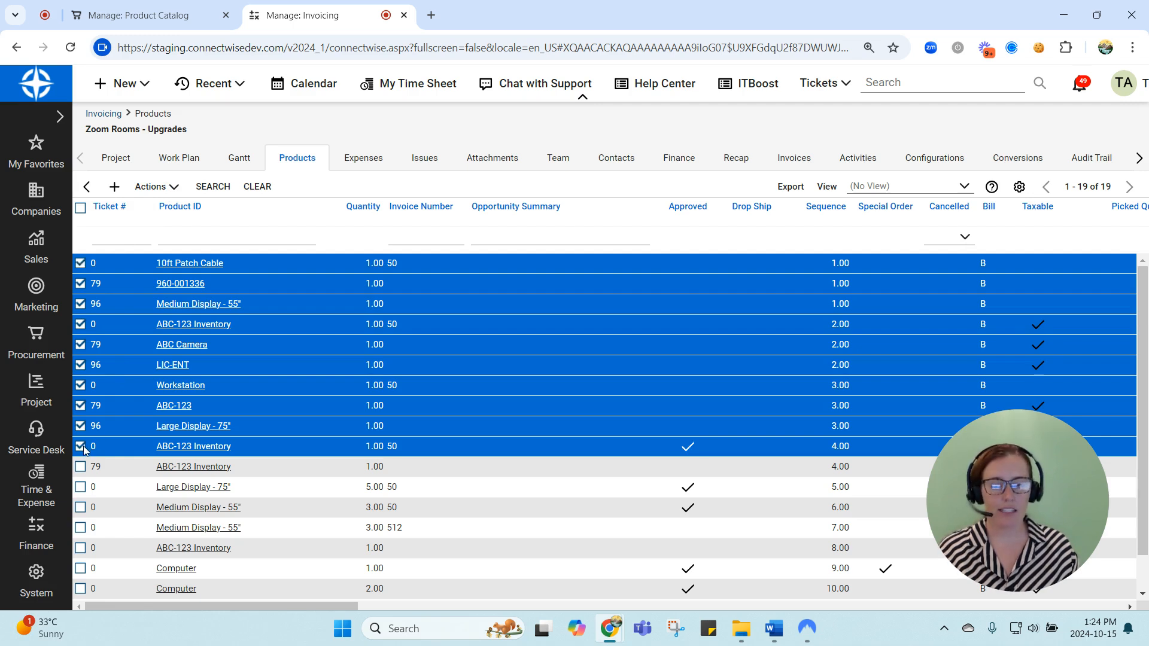
pyautogui.click(157, 189)
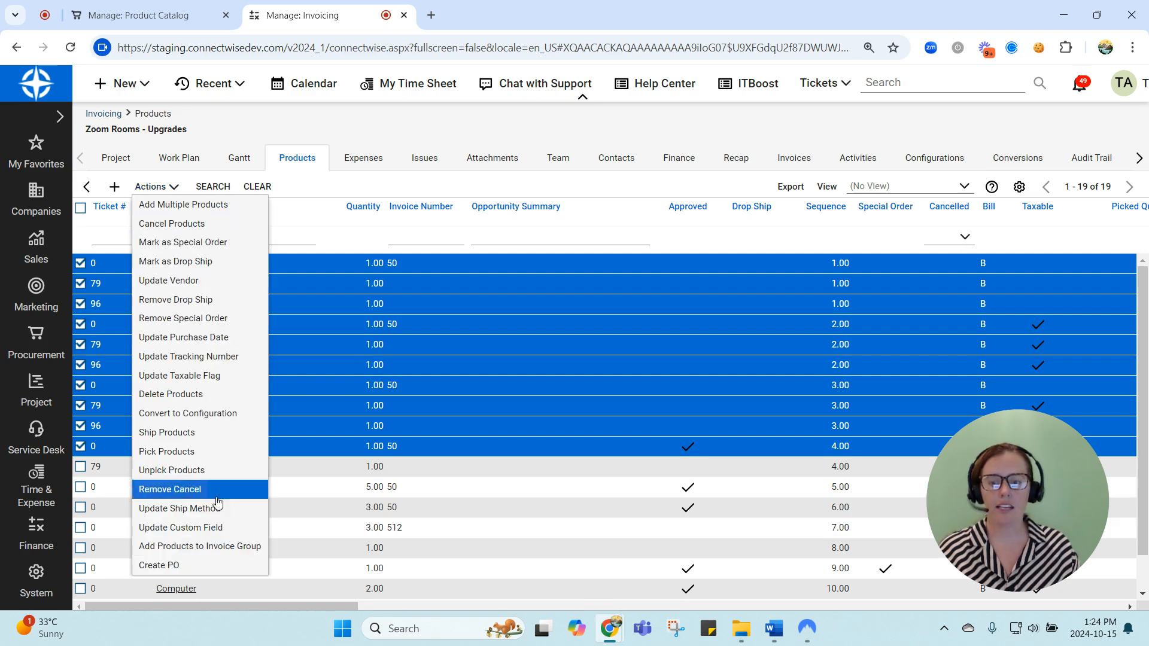
pyautogui.click(214, 546)
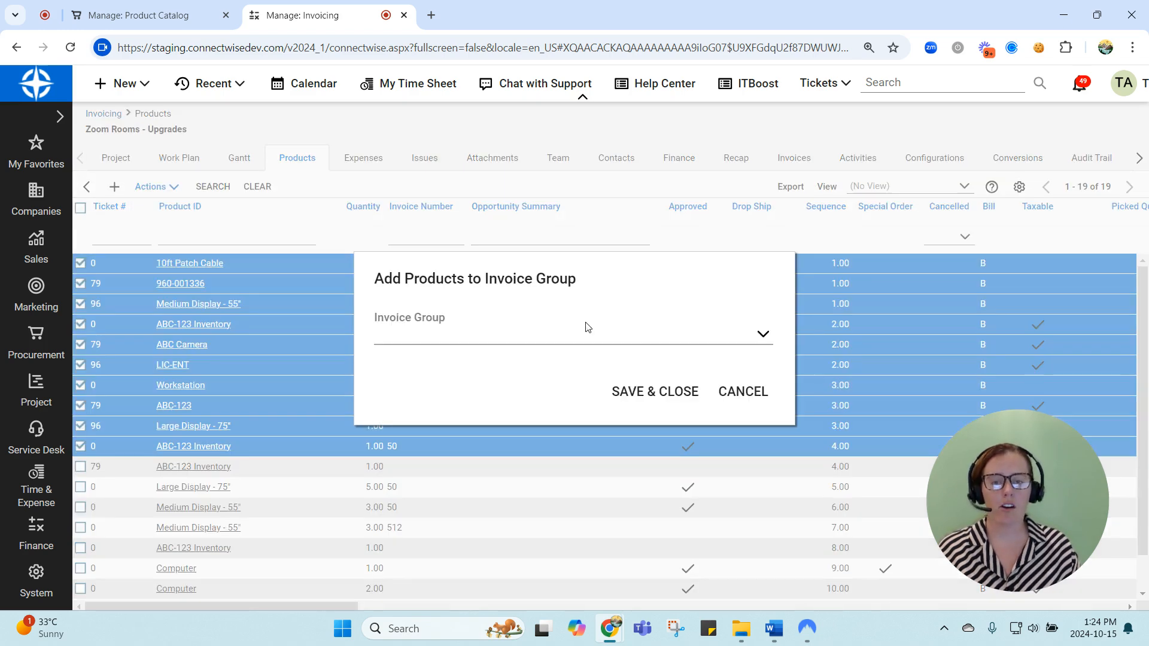
pyautogui.click(762, 337)
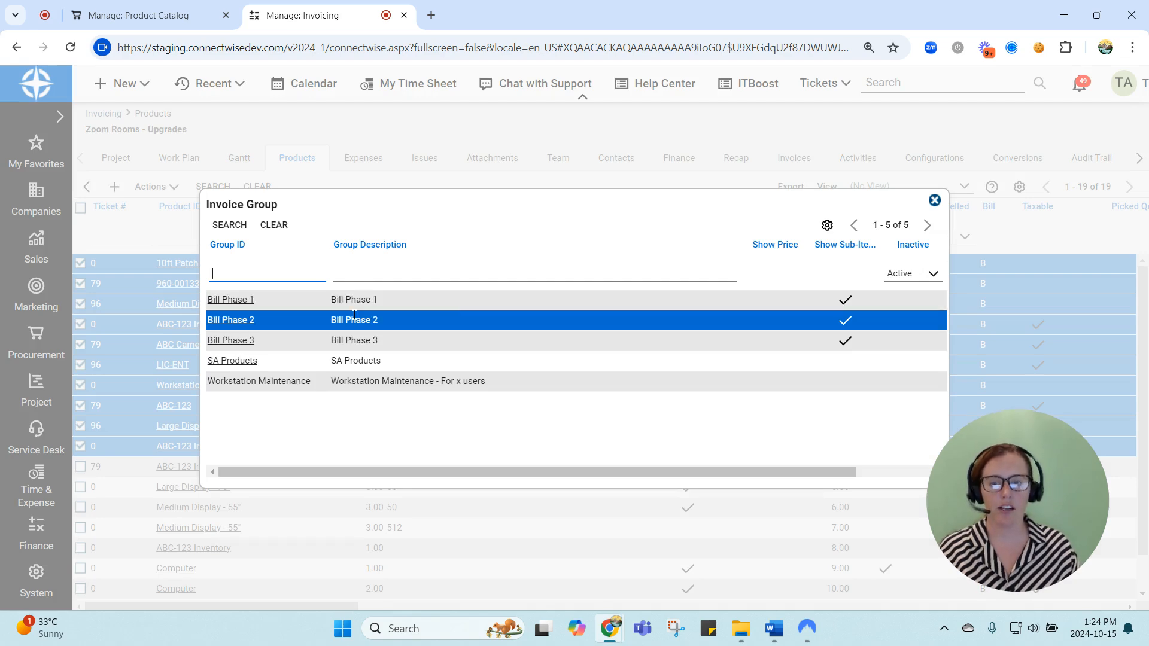
pyautogui.click(231, 300)
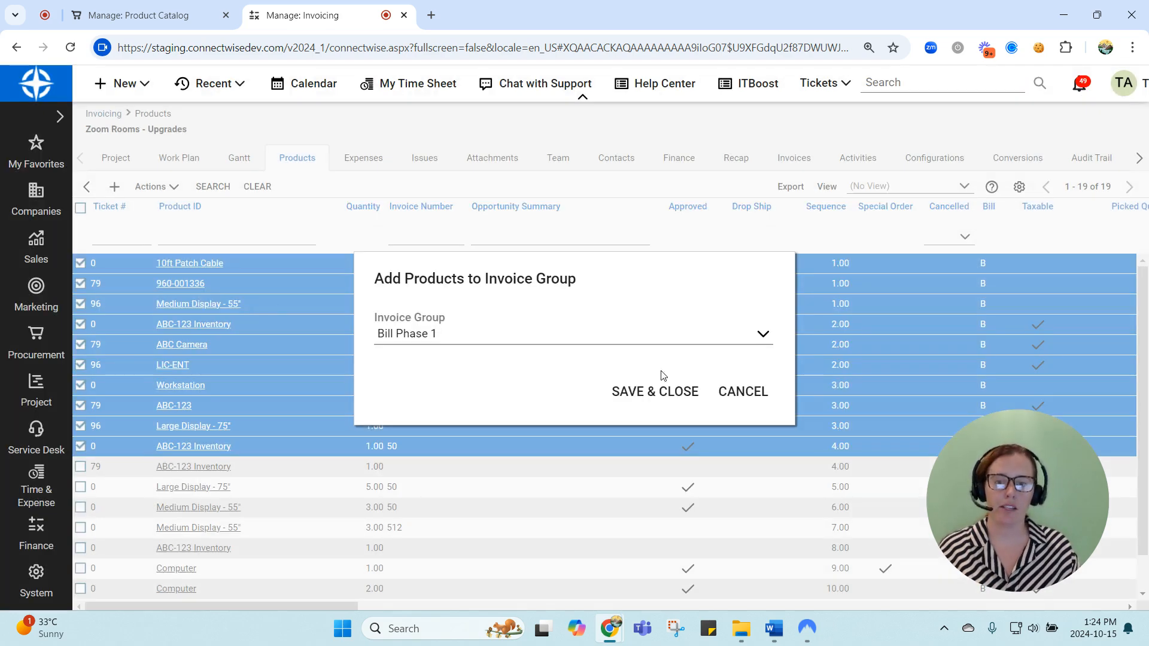
pyautogui.click(634, 391)
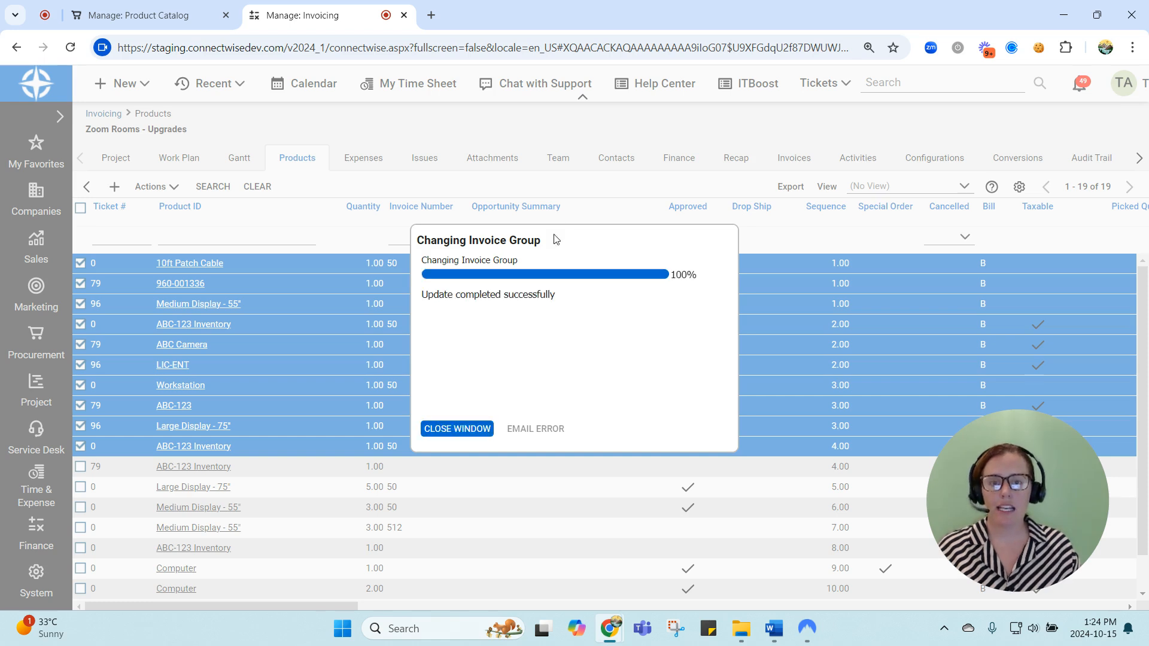
pyautogui.click(468, 429)
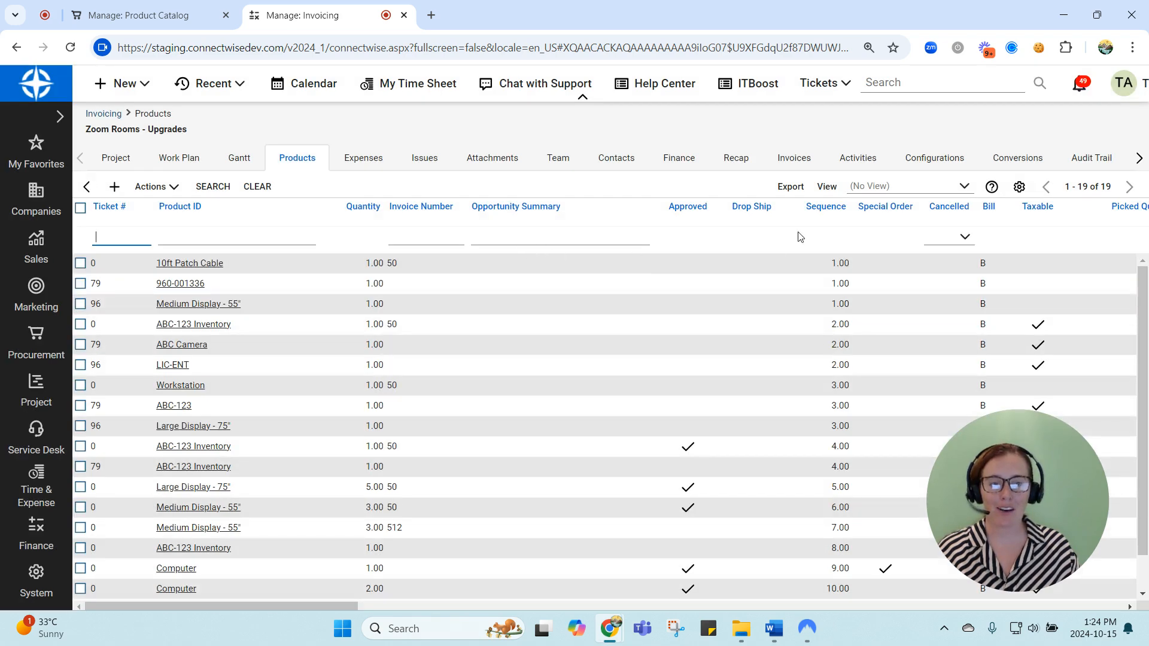
# Add the five products from the ticket 79 ABC-123 Inventory through the sequence 8 ABC-123 Inventory to invoice group Bill Phase 2
pyautogui.click(799, 269)
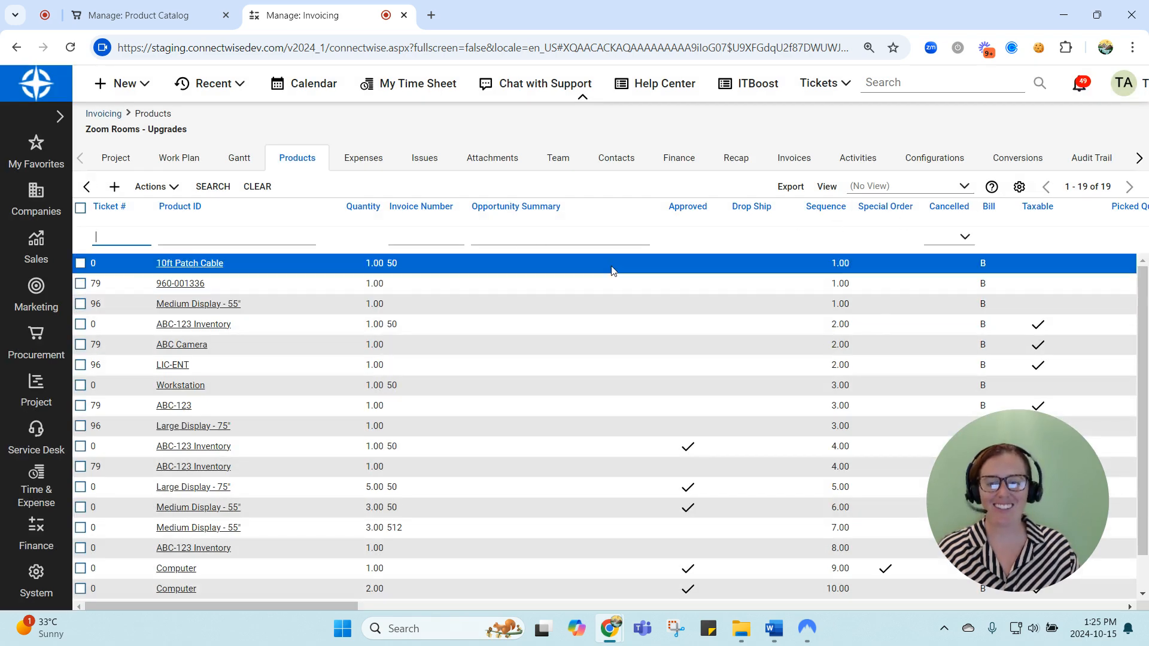
pyautogui.click(285, 467)
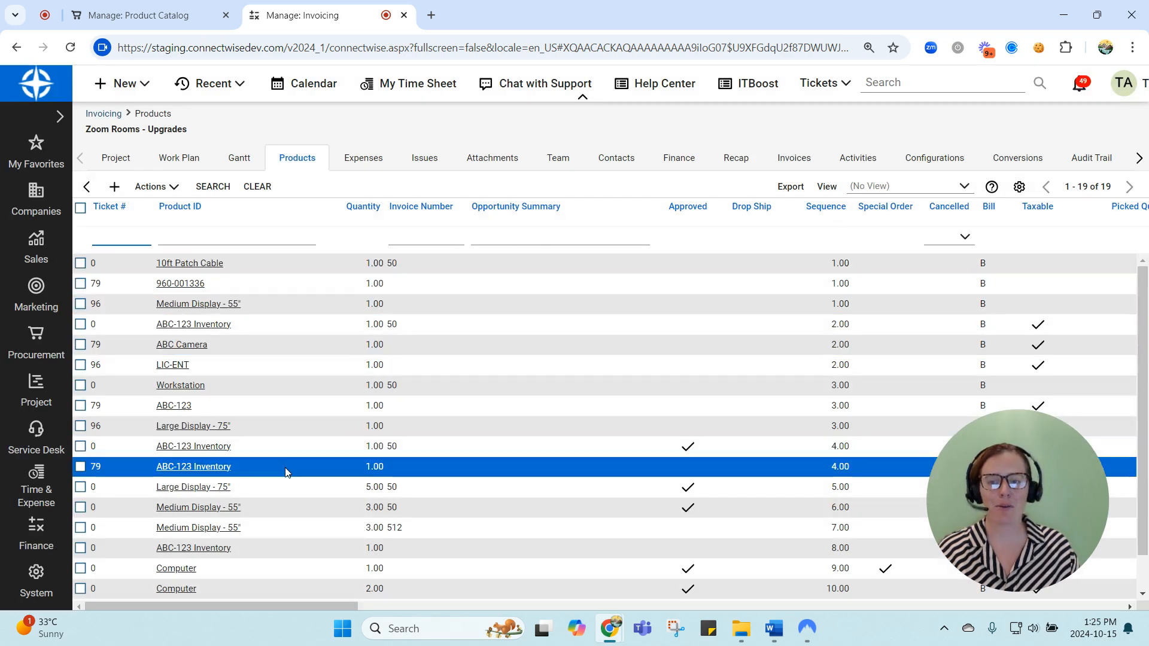
pyautogui.click(80, 466)
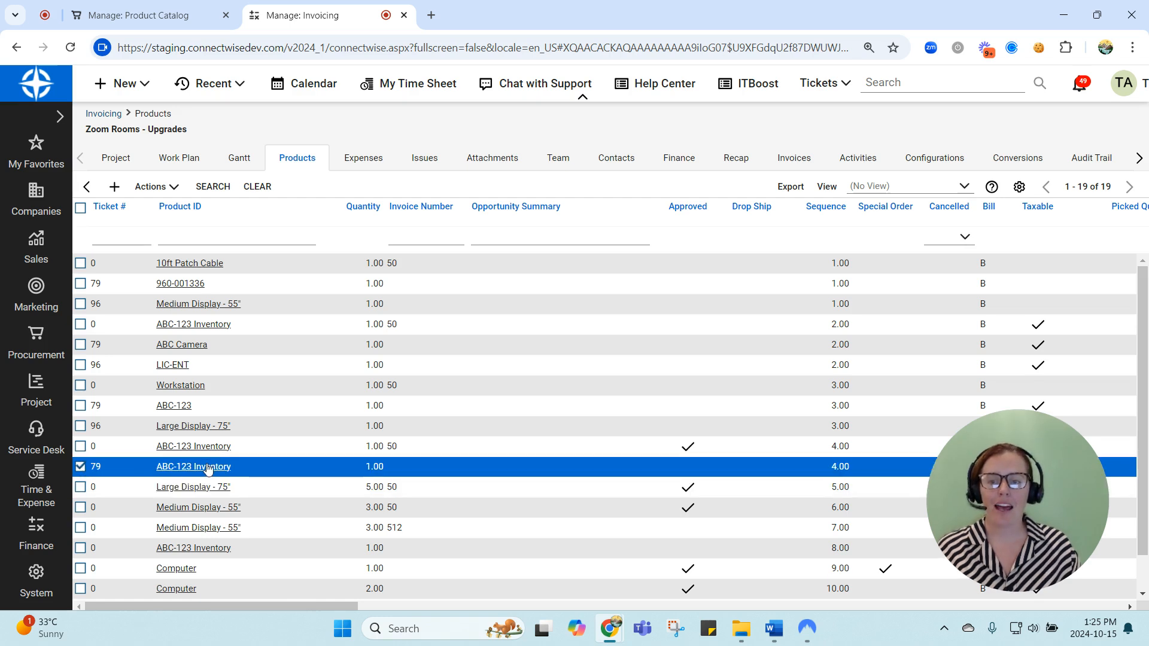
pyautogui.scroll(-1, 209, 473)
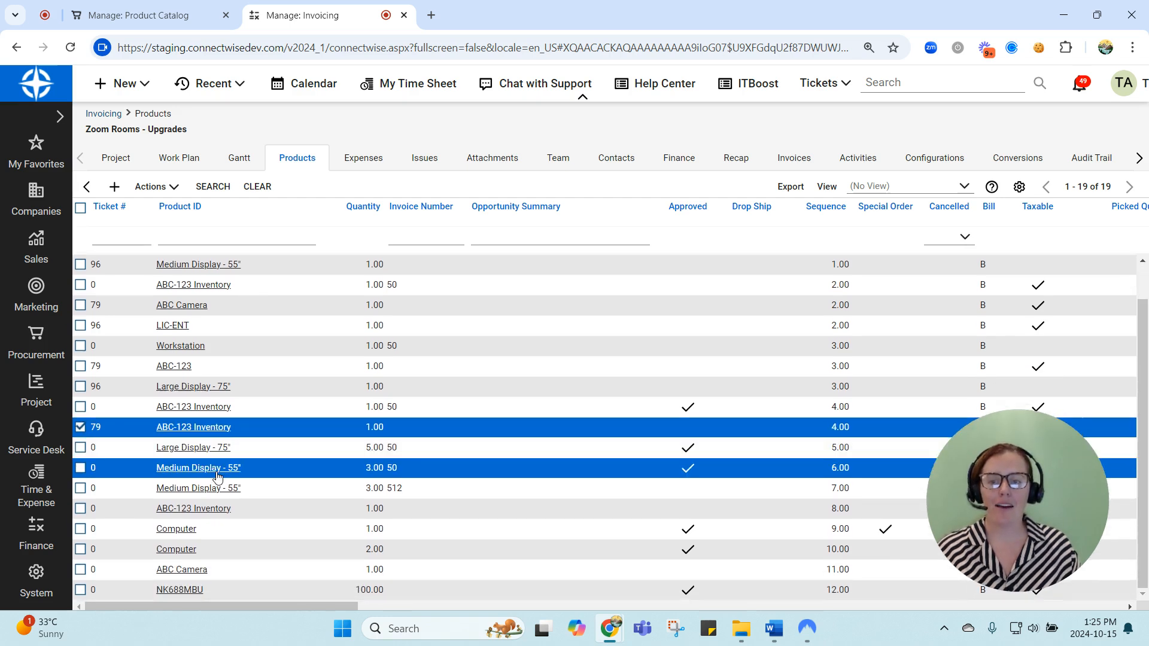
pyautogui.keyDown('shift'); pyautogui.click(81, 510); pyautogui.keyUp('shift')
pyautogui.click(157, 187)
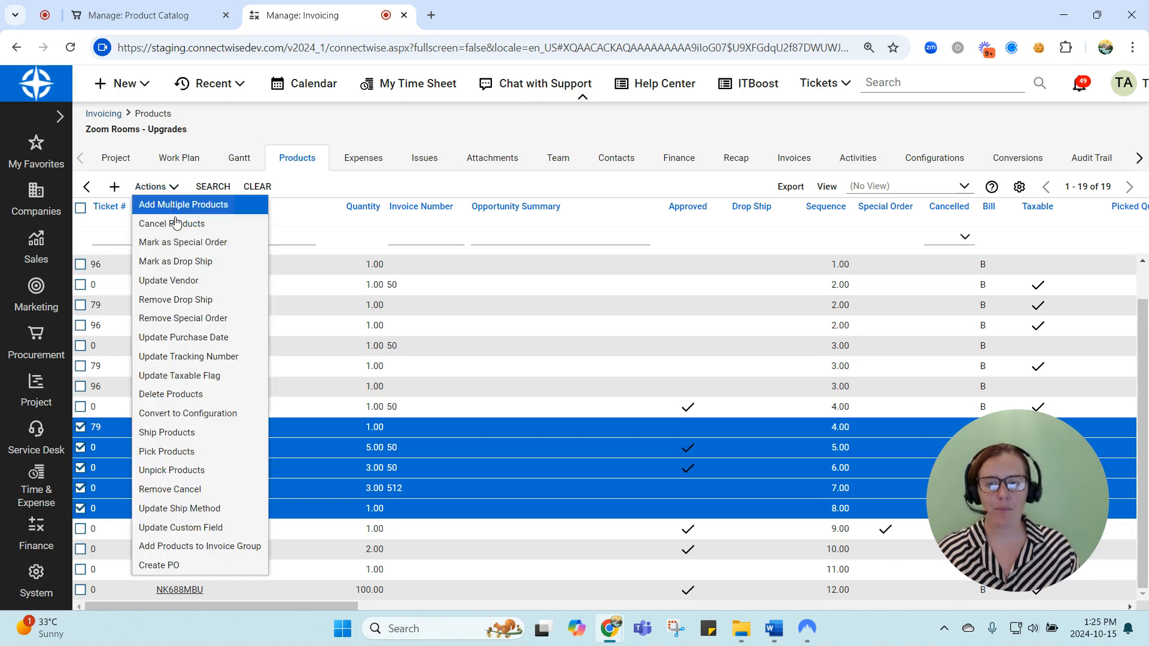
pyautogui.click(177, 546)
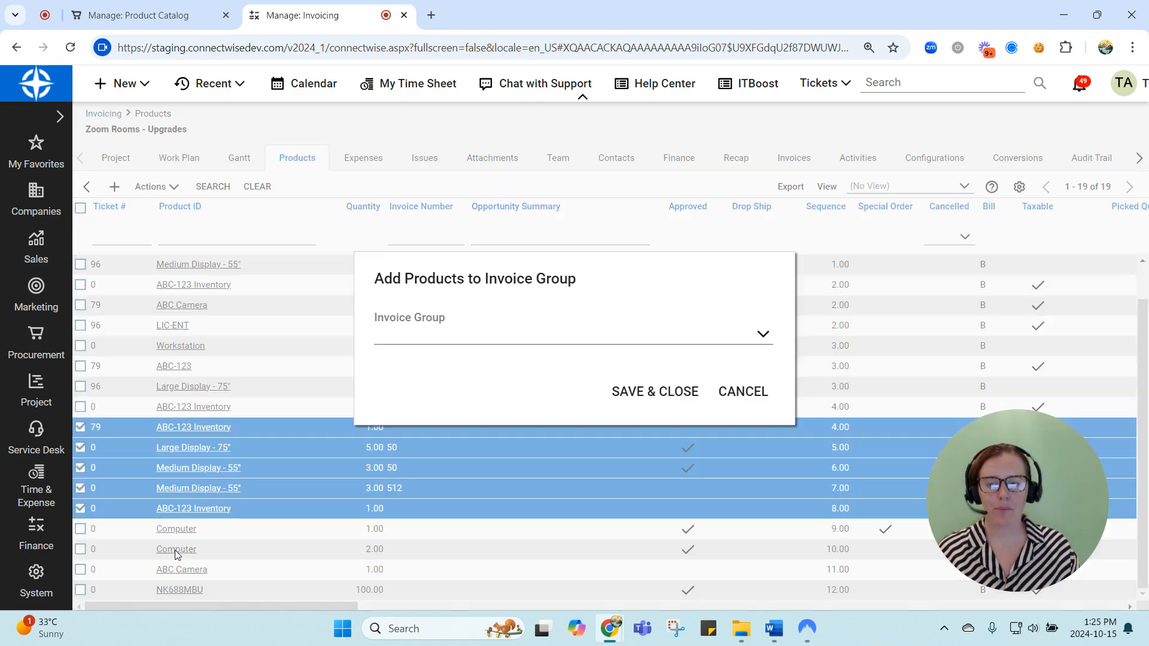
pyautogui.click(762, 335)
pyautogui.click(241, 321)
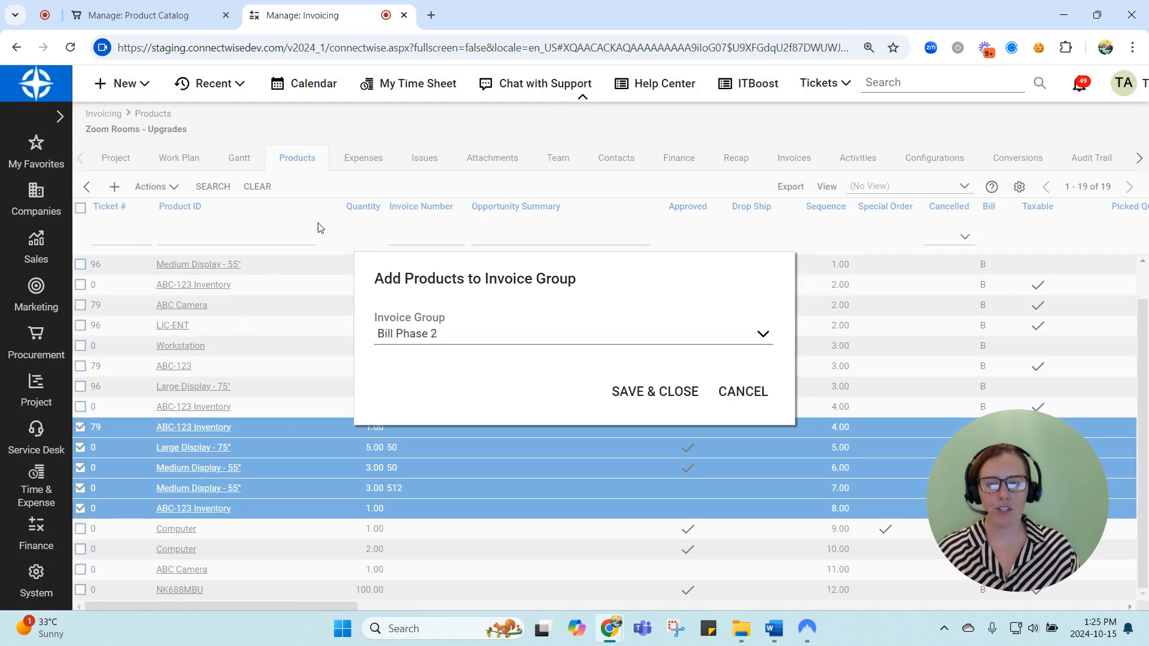
pyautogui.click(687, 393)
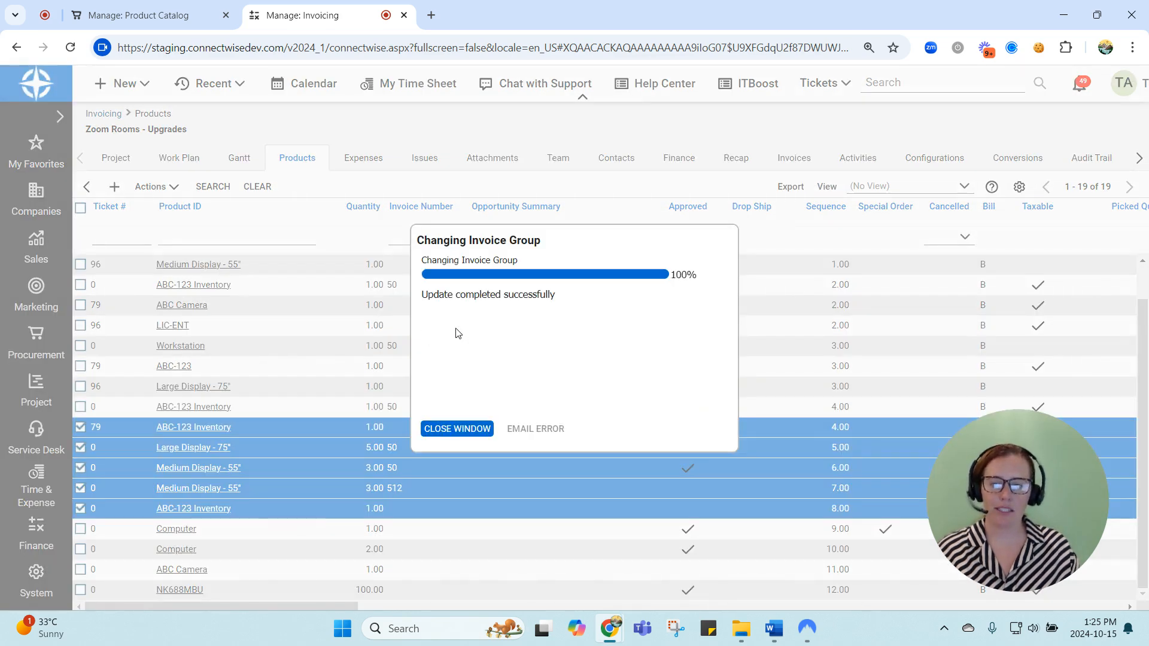
pyautogui.click(425, 437)
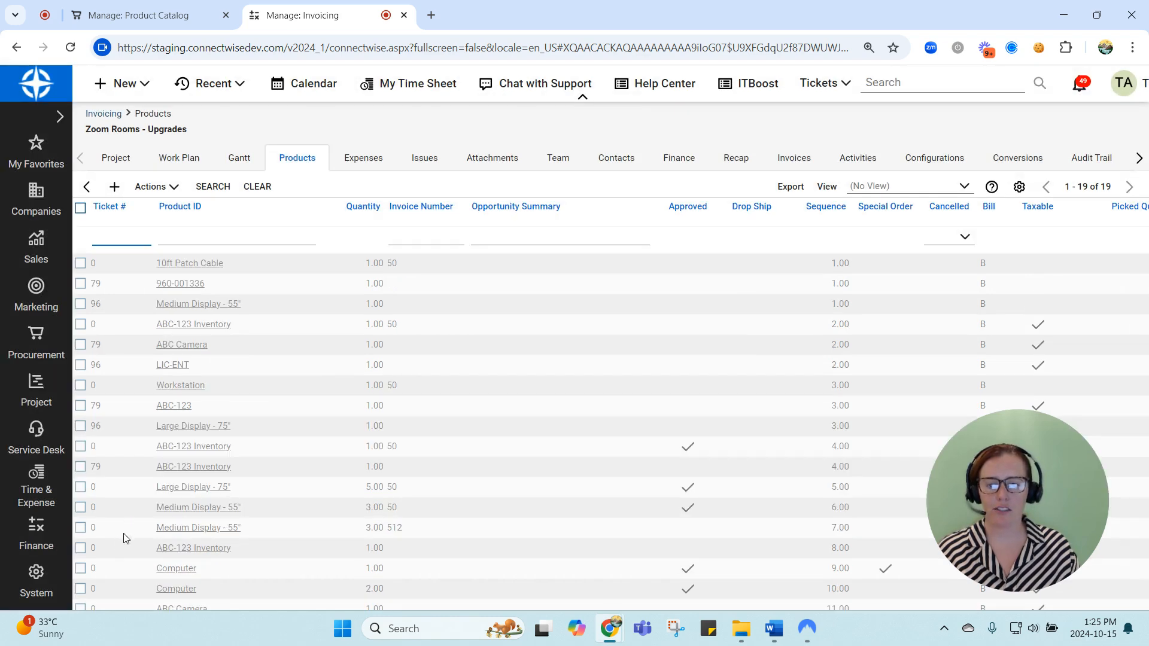
# Add the last four products, the sequence 9 Computer through NK688MBU, to invoice group Bill Phase 3
pyautogui.scroll(-1, 96, 546)
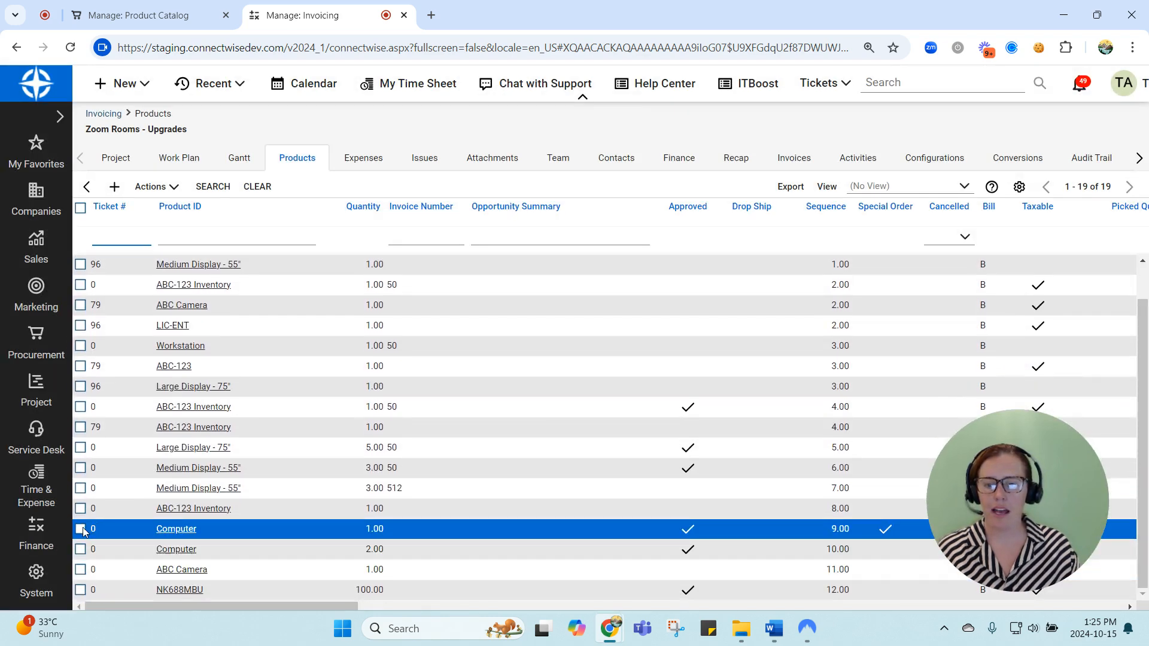
pyautogui.click(81, 529)
pyautogui.keyDown('shift'); pyautogui.click(81, 589); pyautogui.keyUp('shift')
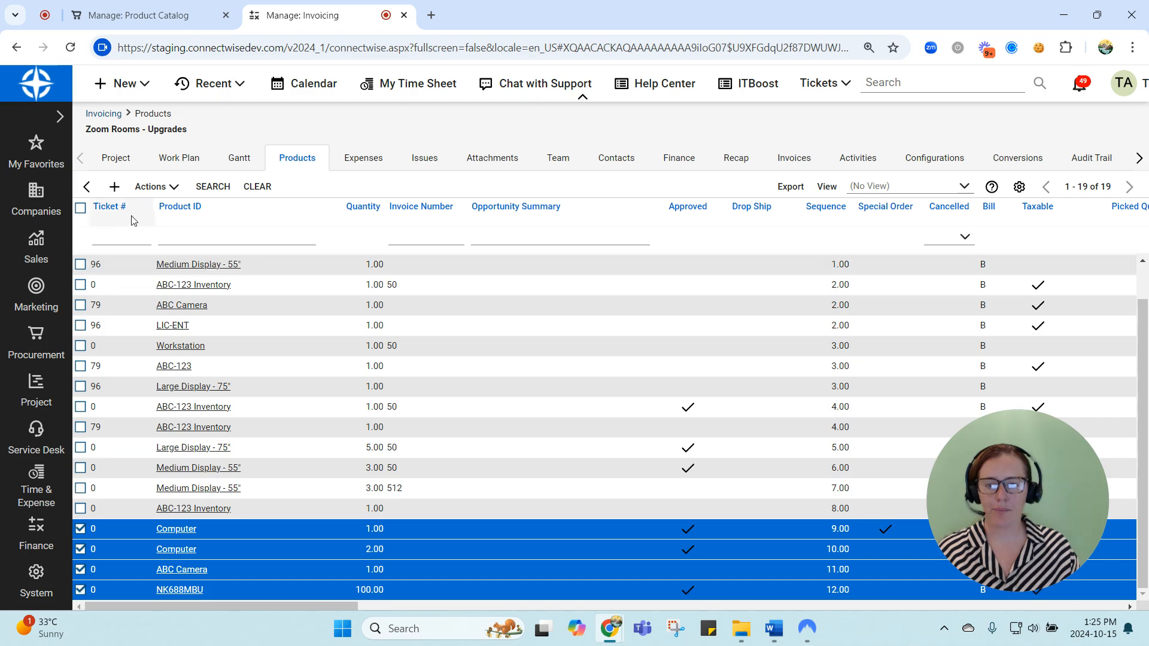
pyautogui.click(153, 187)
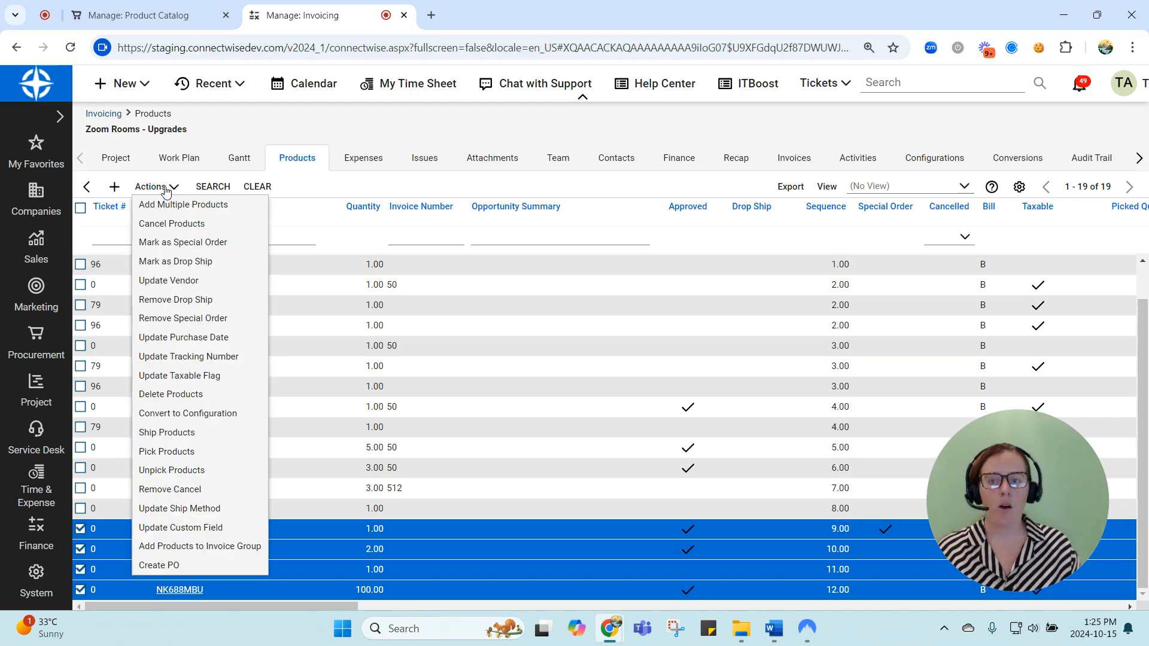
pyautogui.click(182, 547)
pyautogui.click(762, 335)
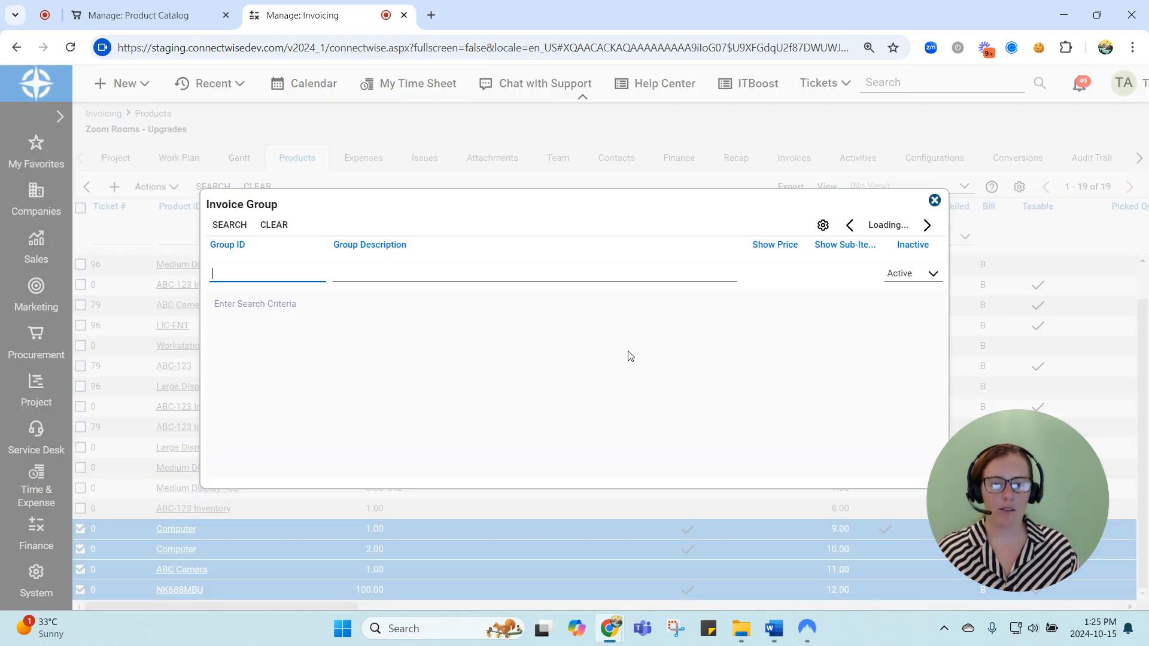
pyautogui.click(245, 341)
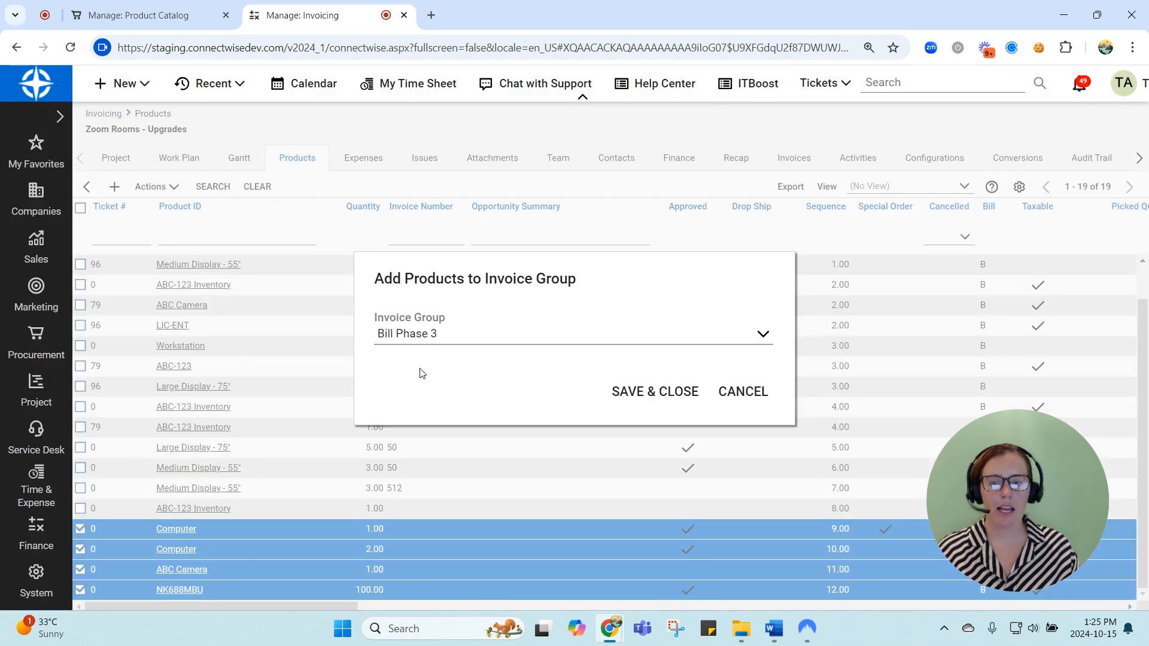
pyautogui.click(655, 390)
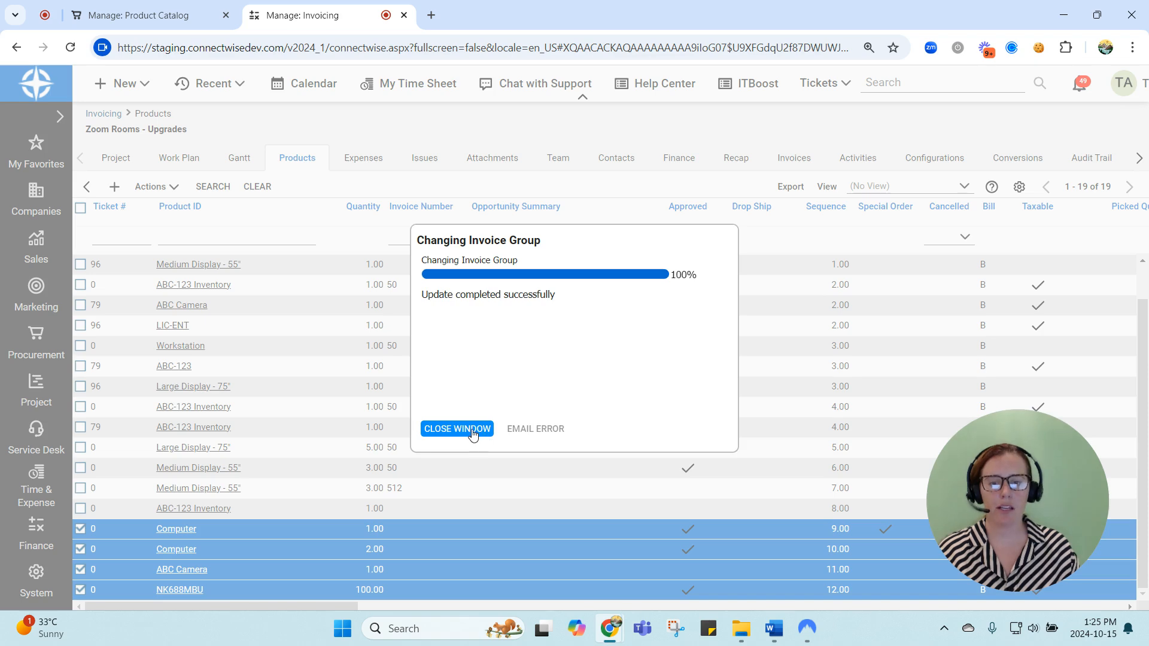
pyautogui.click(482, 435)
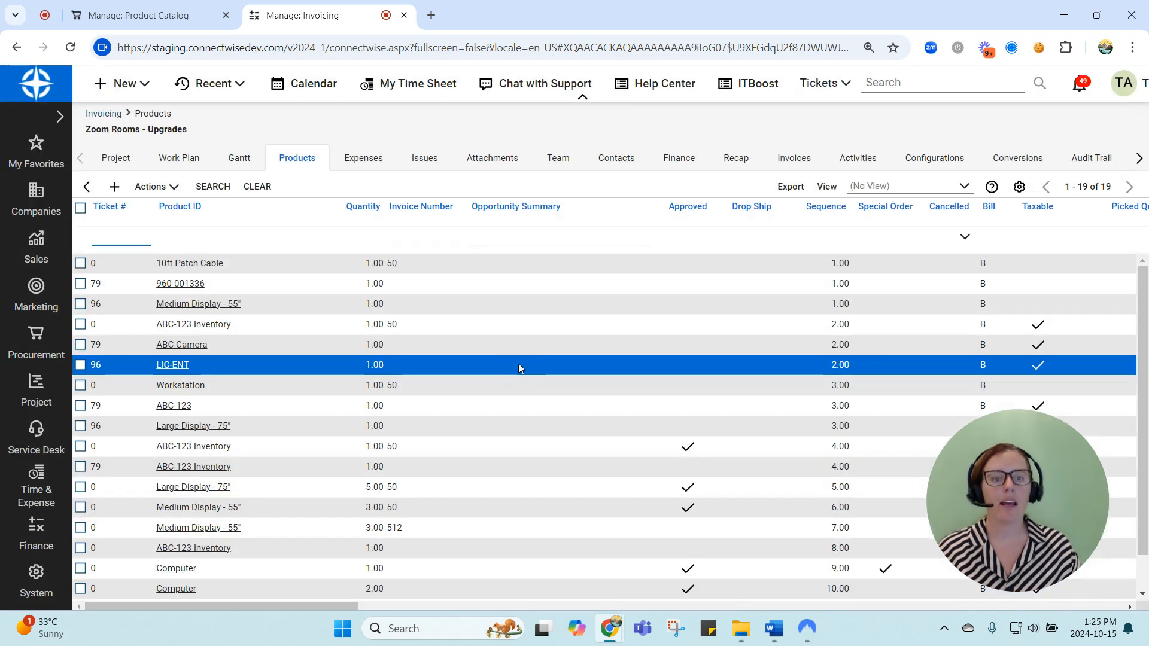
# List all uninvoiced items in Finance Invoicing and open the products of Wild Eagle, Inc.'s Zoom Rooms - Upgrades entry
pyautogui.click(31, 525)
pyautogui.click(99, 199)
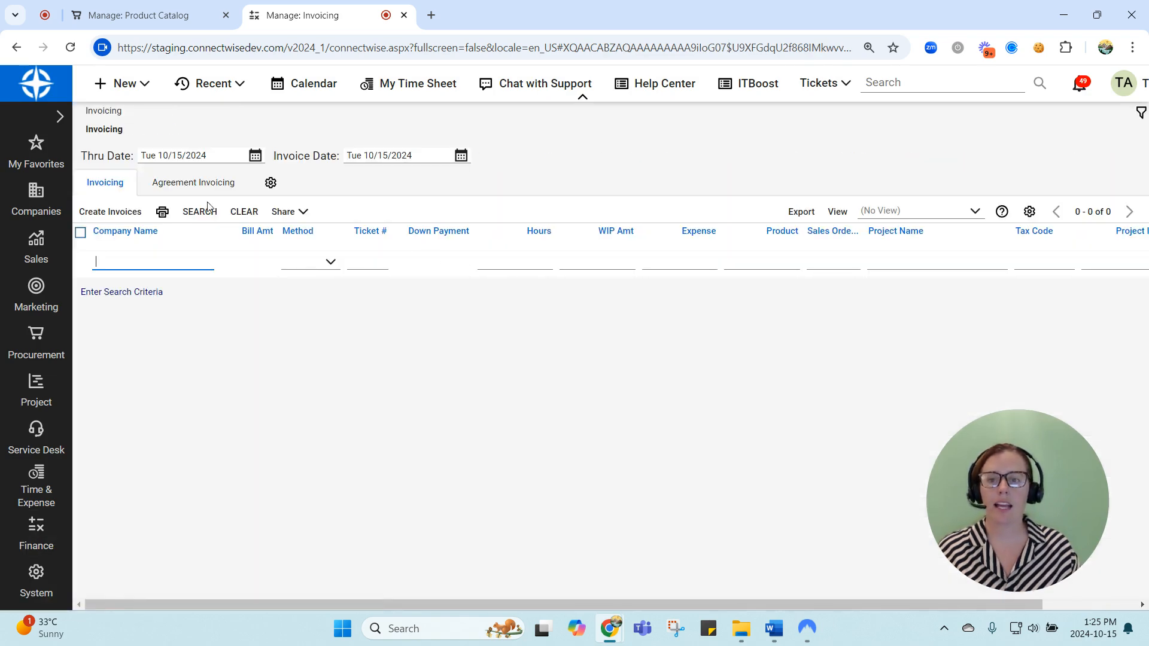
pyautogui.click(202, 212)
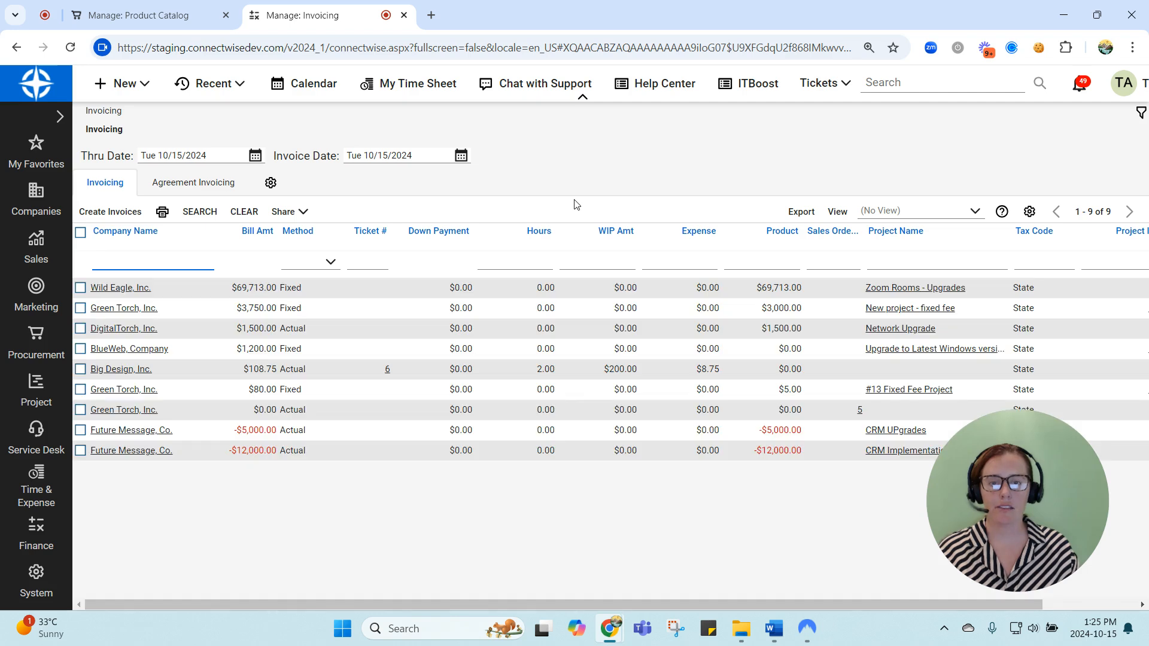
pyautogui.click(121, 288)
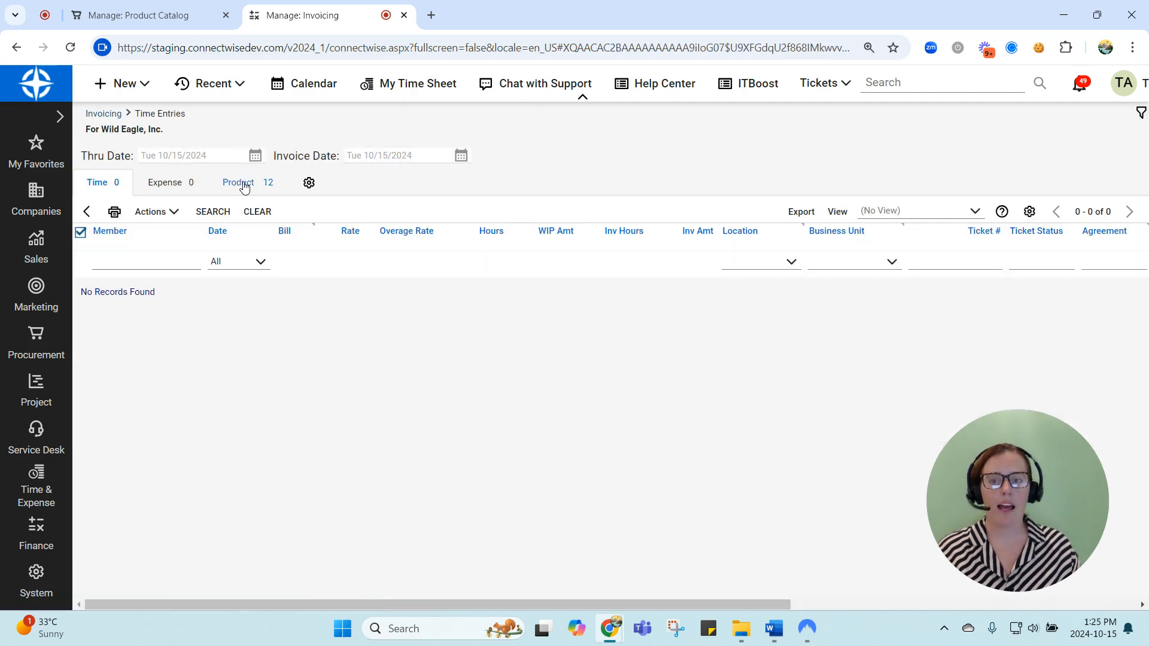
pyautogui.click(242, 184)
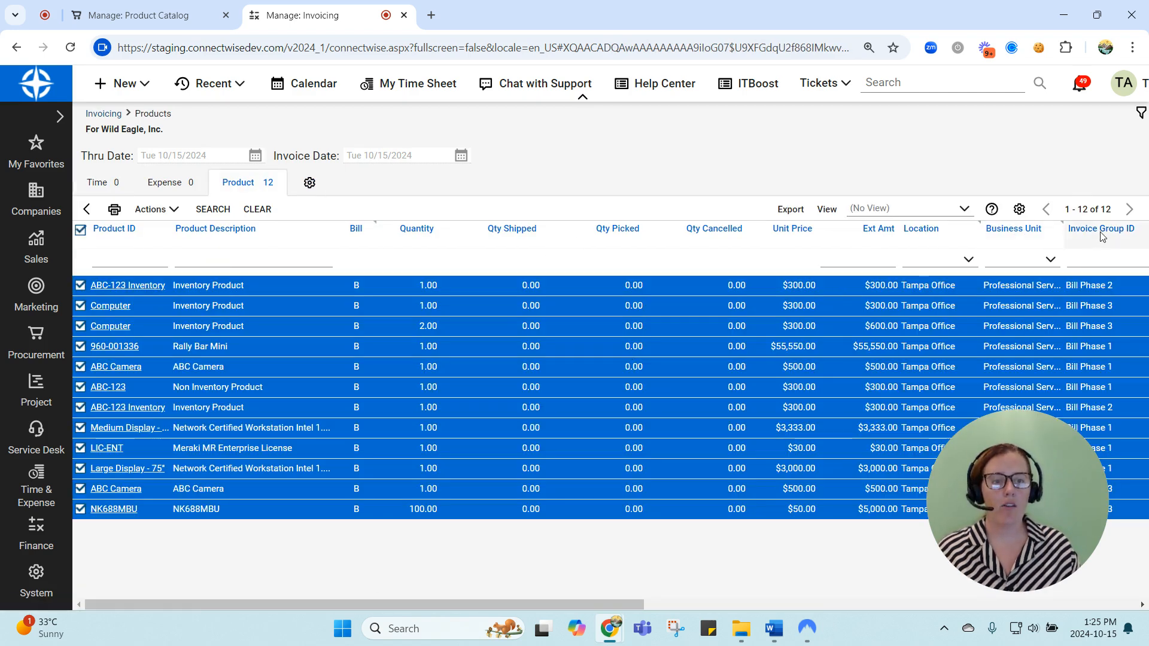
# Make Invoice Group ID the first column of the product list and sort the products by it in ascending order
pyautogui.moveTo(1104, 238); pyautogui.dragTo(122, 236)
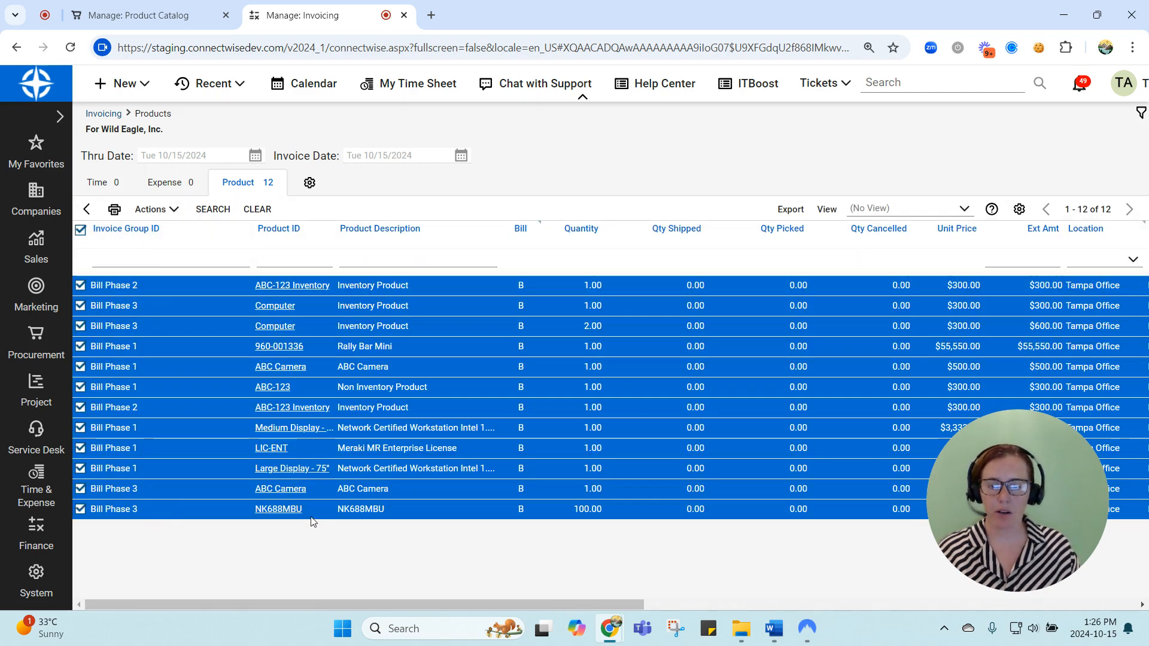
pyautogui.click(164, 232)
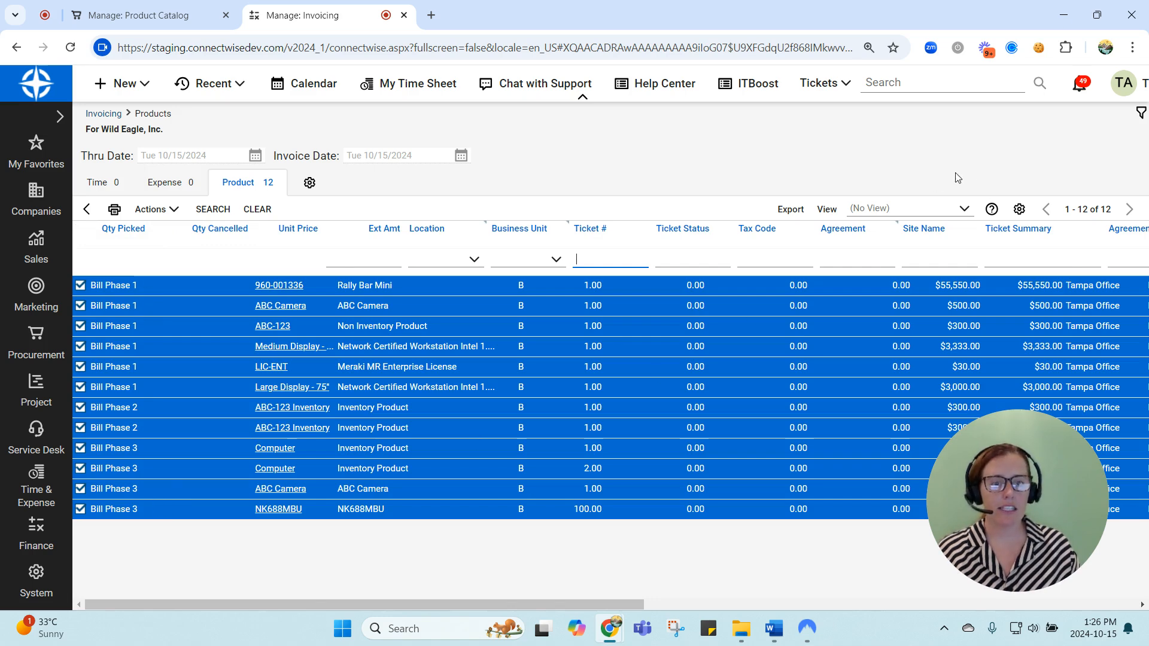
# Add the hidden Ship Set column to the product list's visible columns and save the view configuration
pyautogui.click(1019, 209)
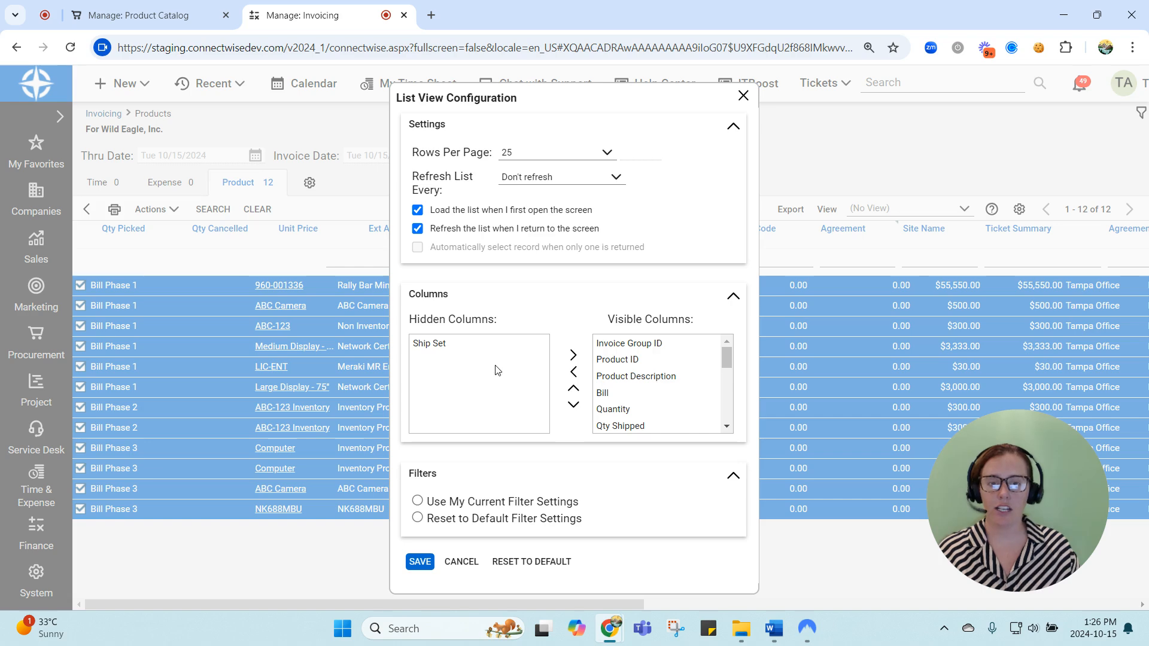
pyautogui.click(481, 351)
pyautogui.click(572, 355)
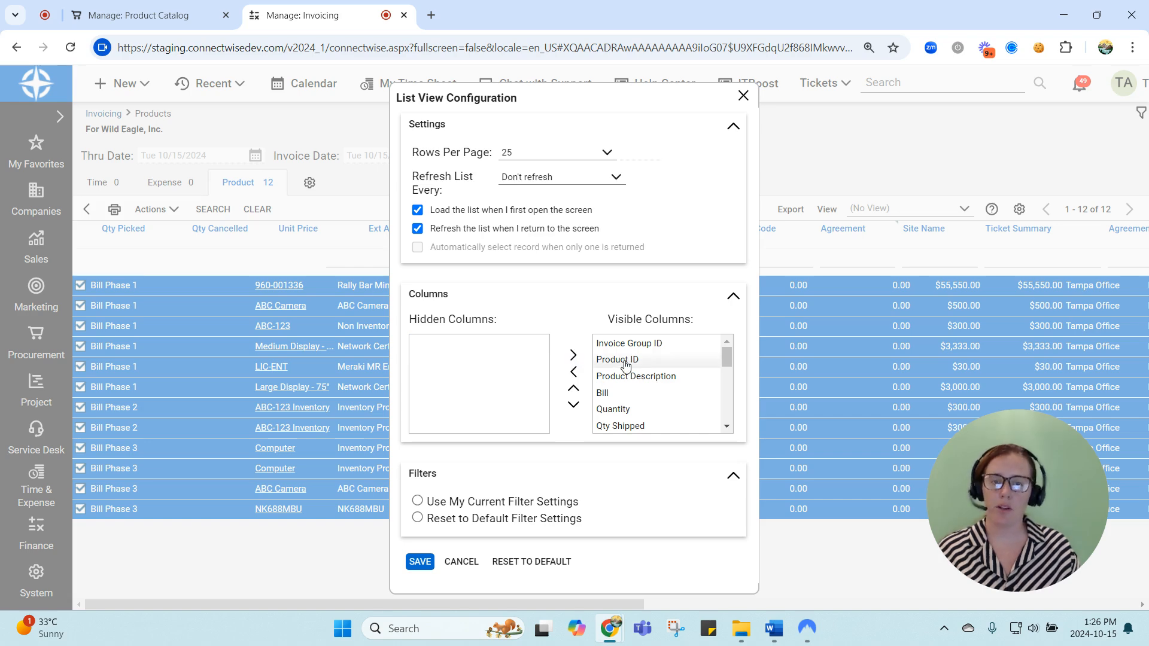
pyautogui.click(420, 561)
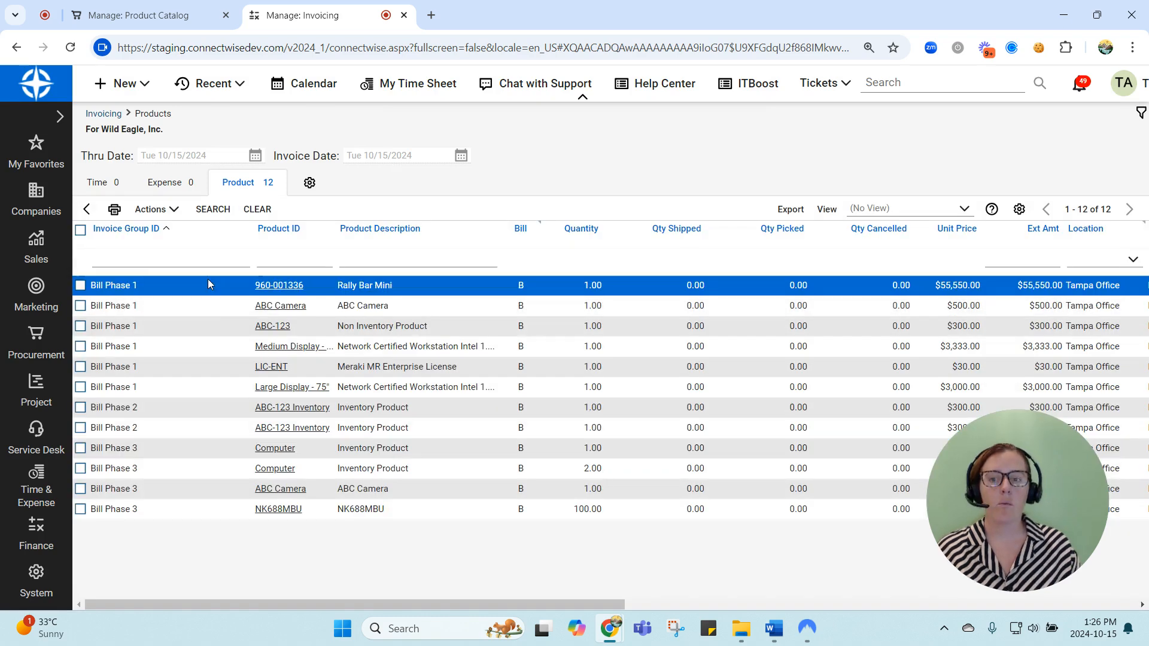
# Select only the six Bill Phase 1 products, 960-001336 through Large Display - 75", for invoicing
pyautogui.click(80, 286)
pyautogui.click(80, 305)
pyautogui.click(81, 326)
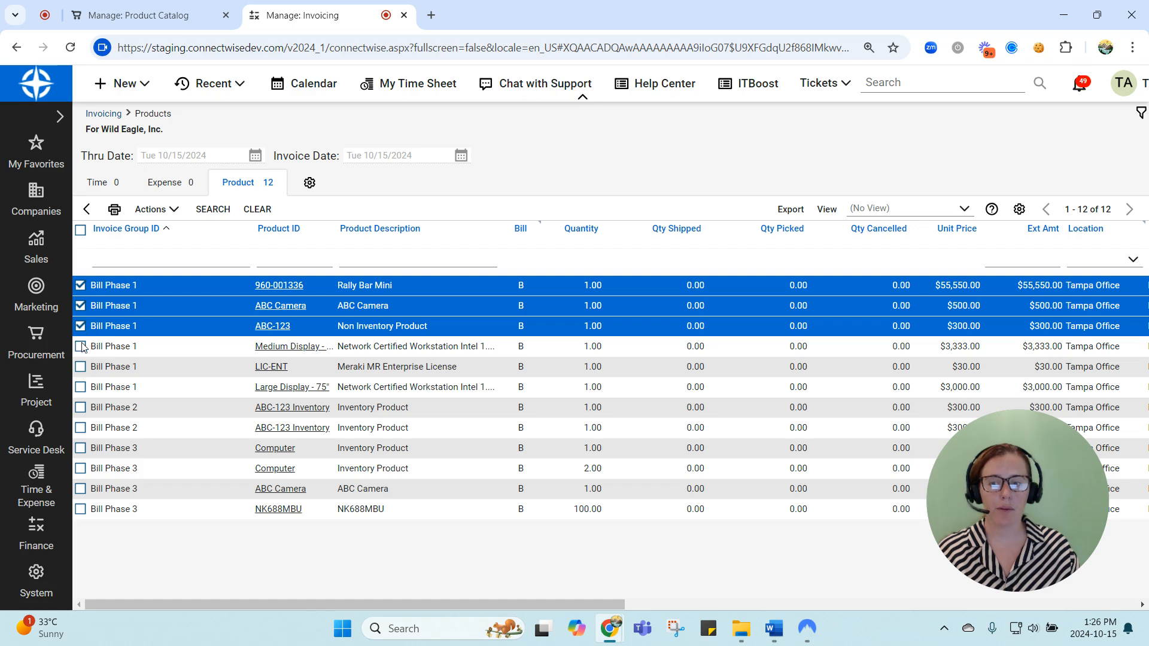
pyautogui.click(80, 347)
pyautogui.click(80, 367)
pyautogui.click(81, 387)
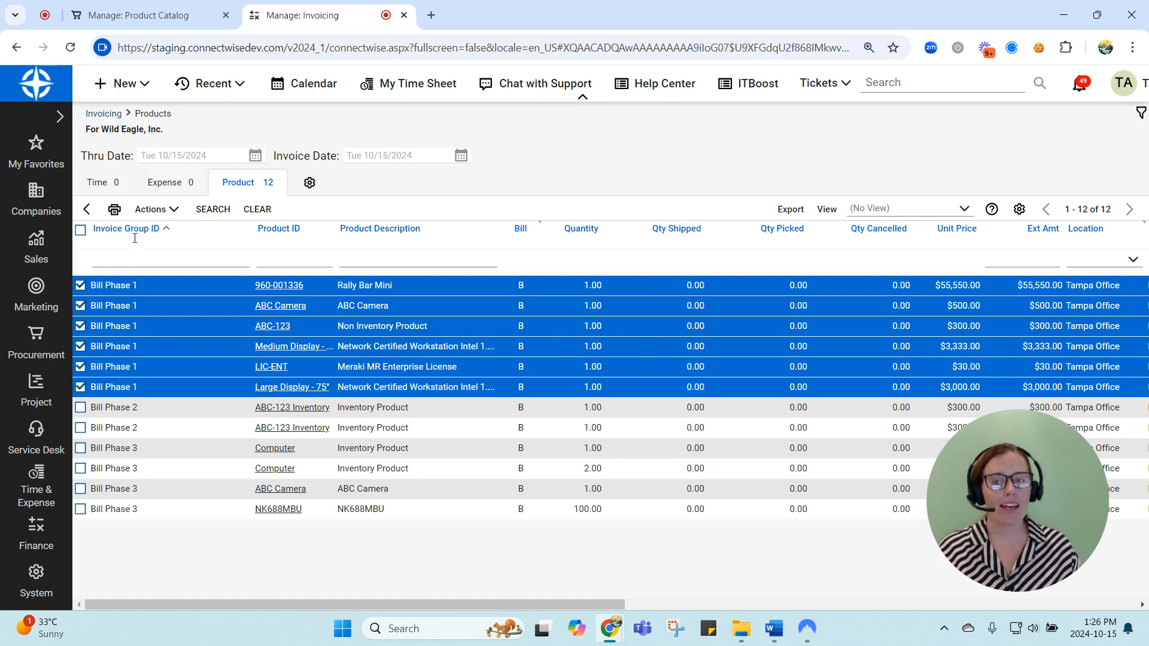
pyautogui.click(371, 407)
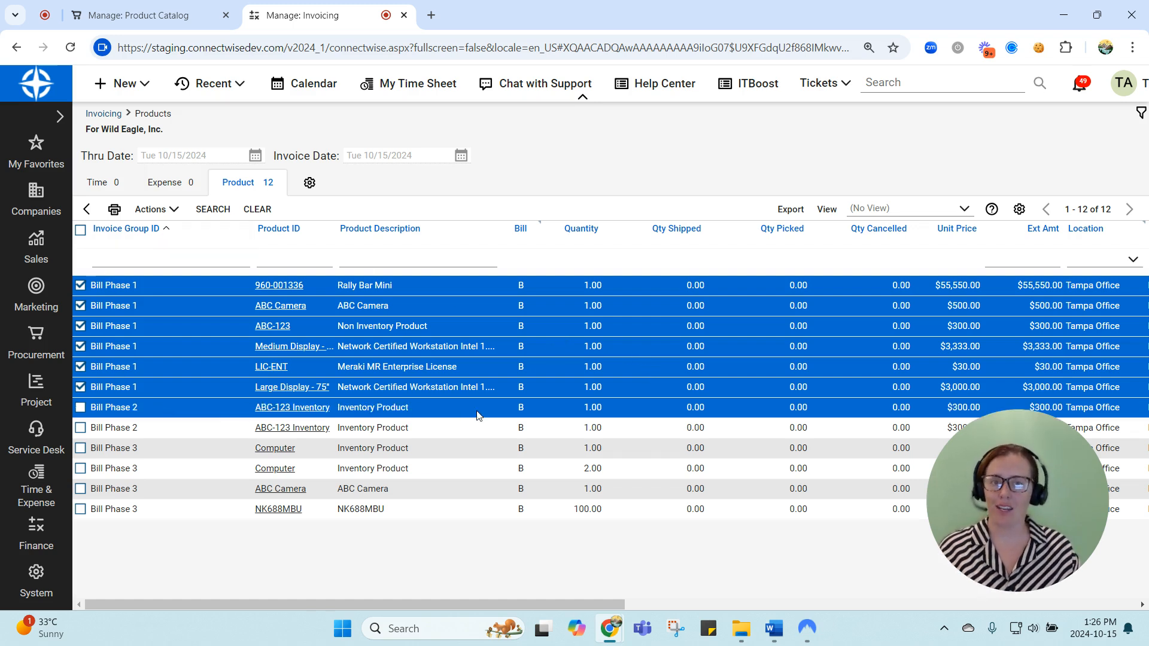